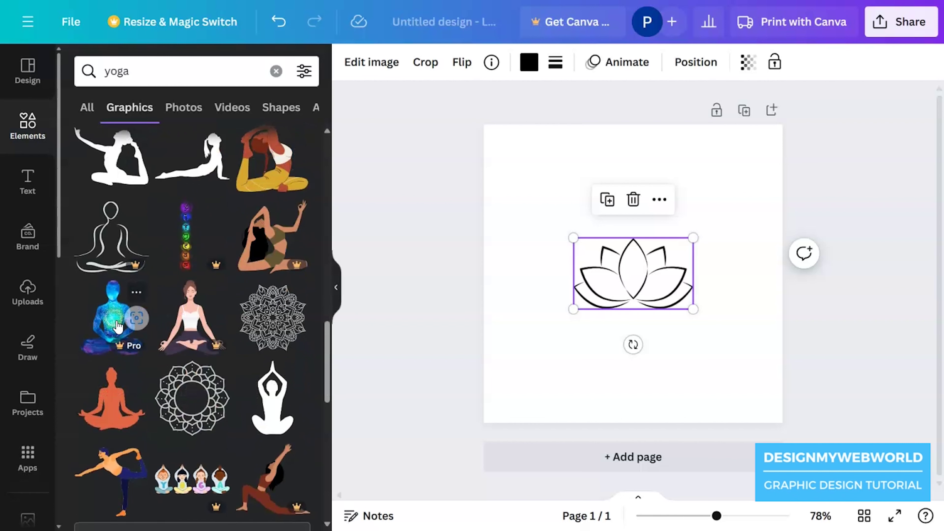
Step: Place the black silhouette of a seated yoga figure over the lotus, centred with their bases aligned
left_click(628, 308)
left_click_drag(628, 309, 628, 285)
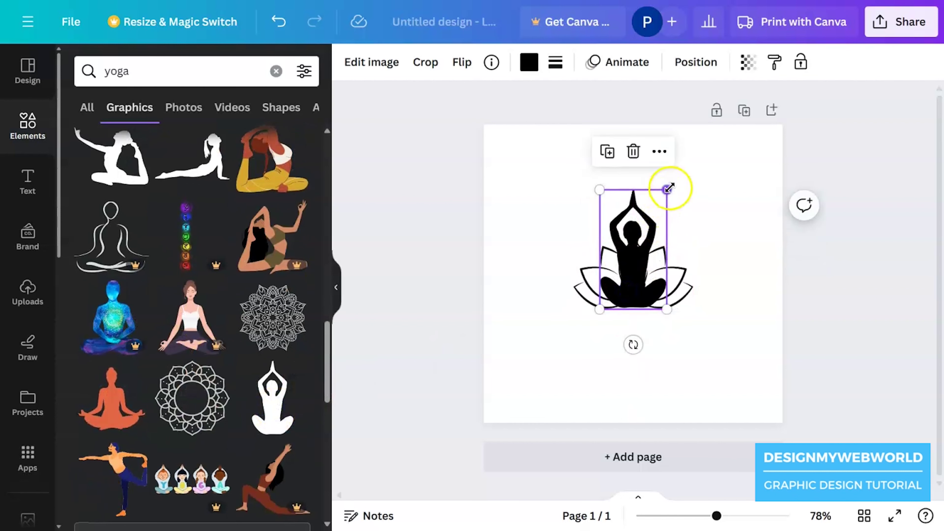
left_click_drag(640, 241, 640, 241)
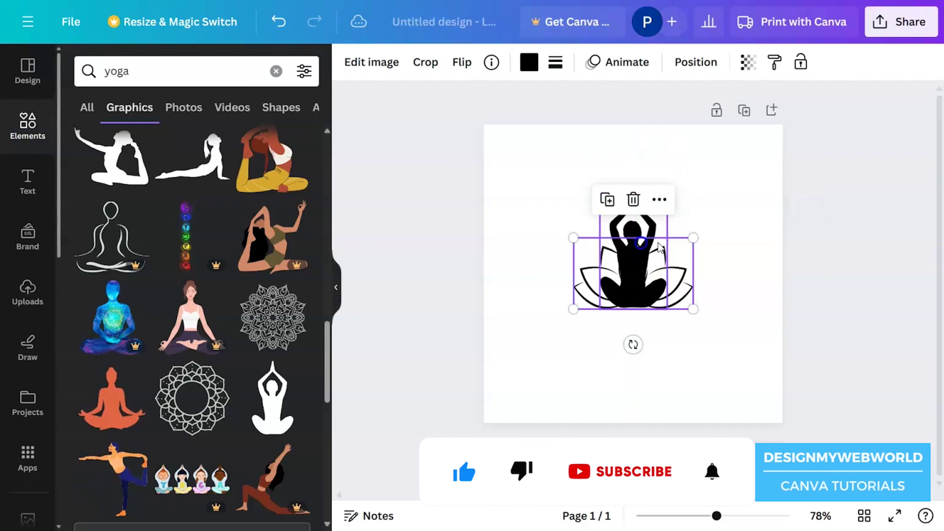
left_click(715, 291)
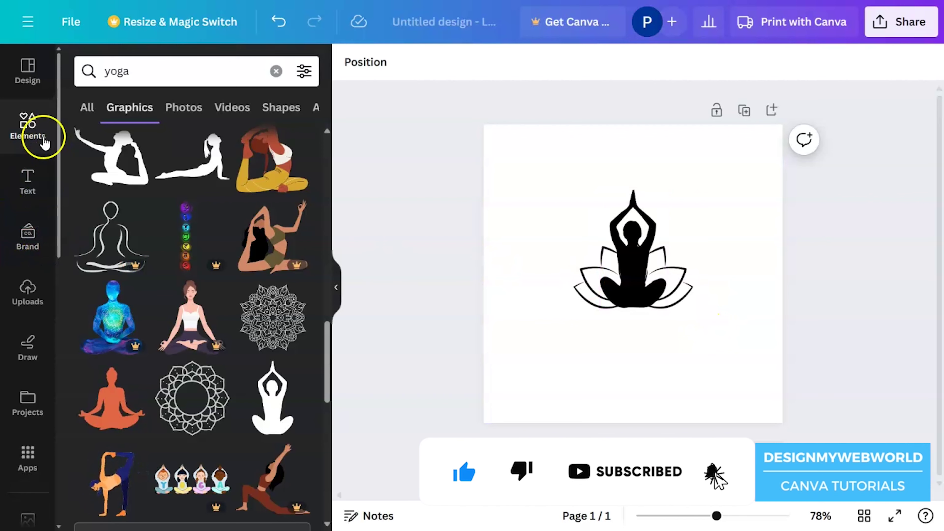
left_click(27, 127)
left_click(164, 72)
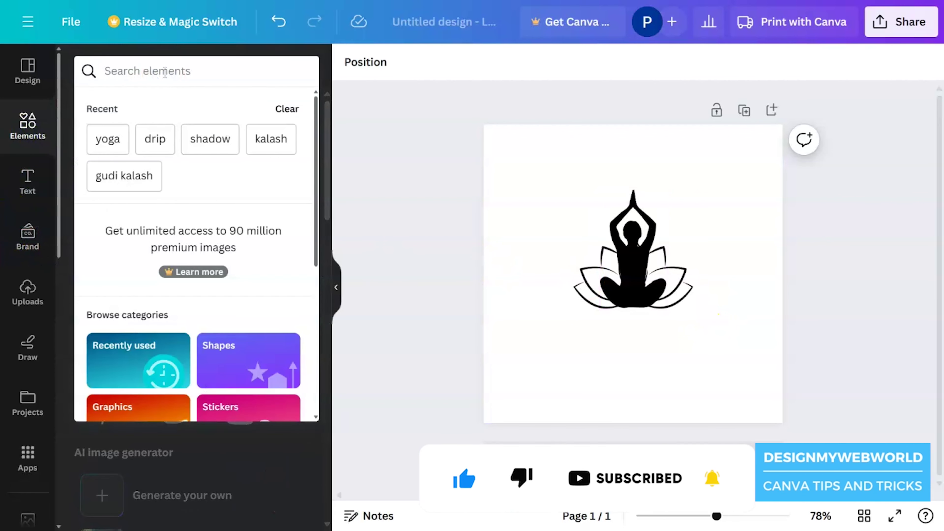
type("@")
left_click(160, 128)
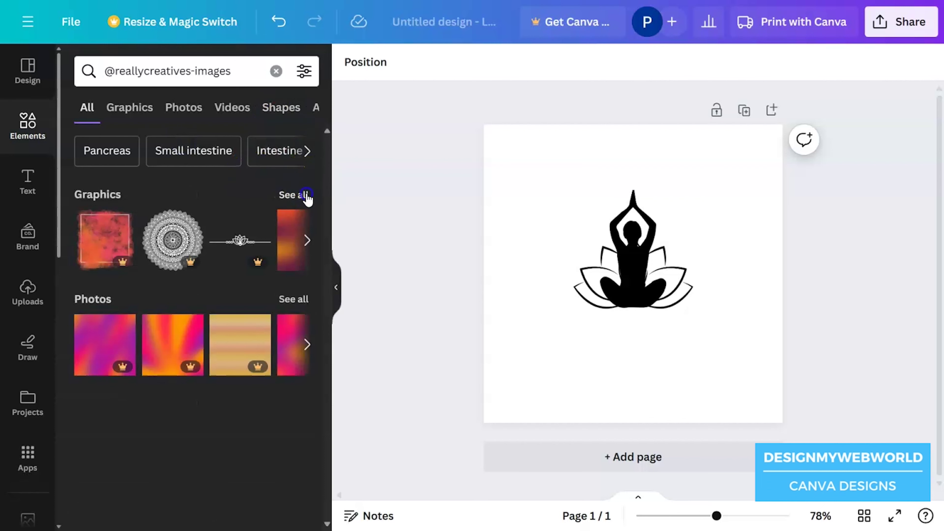
left_click(294, 195)
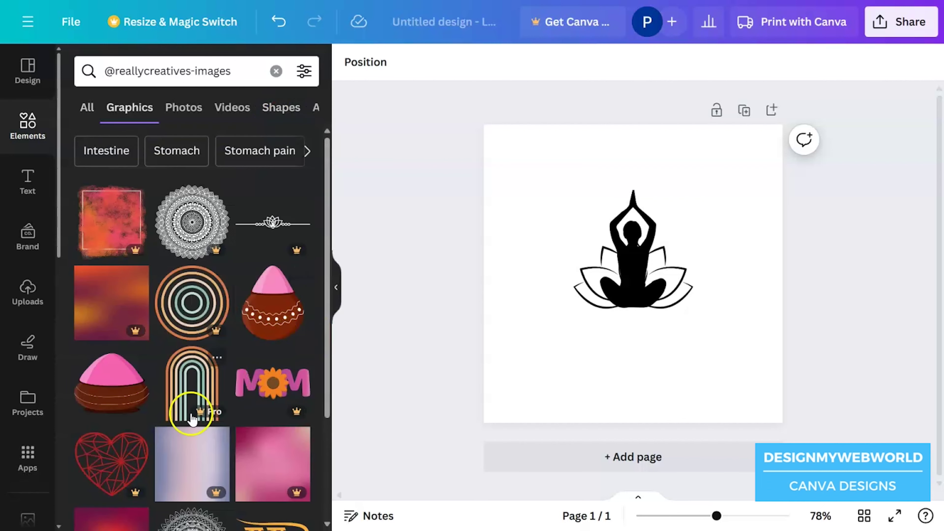
scroll(192, 413, "down", 5)
scroll(192, 413, "down", 10)
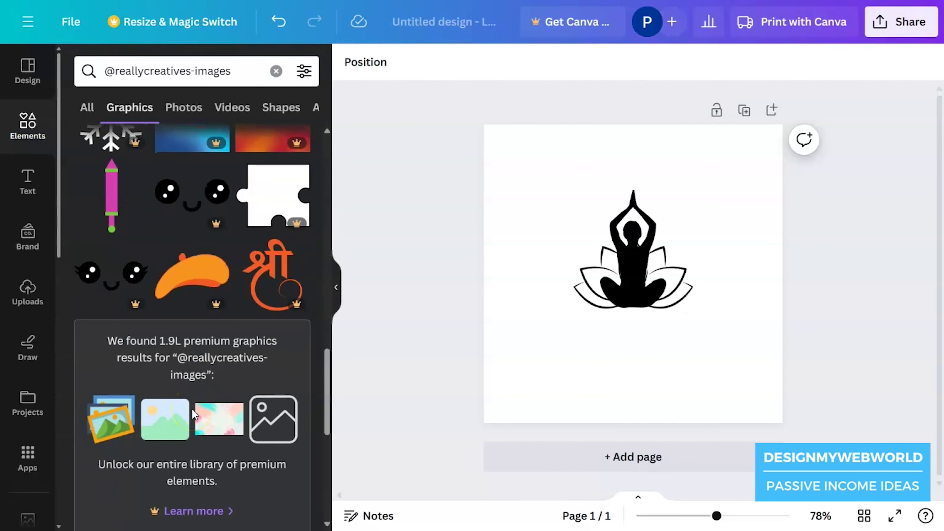
scroll(193, 412, "down", 5)
scroll(192, 409, "up", 8)
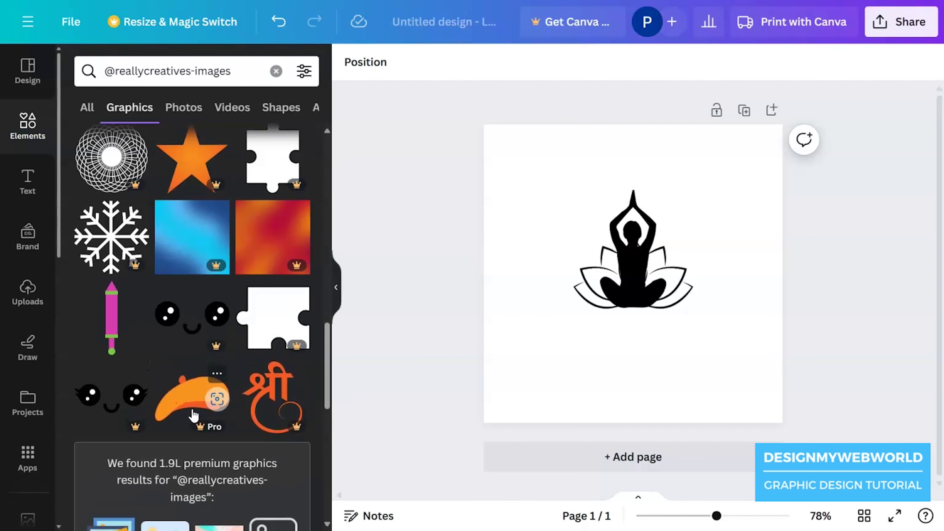
scroll(193, 415, "down", 10)
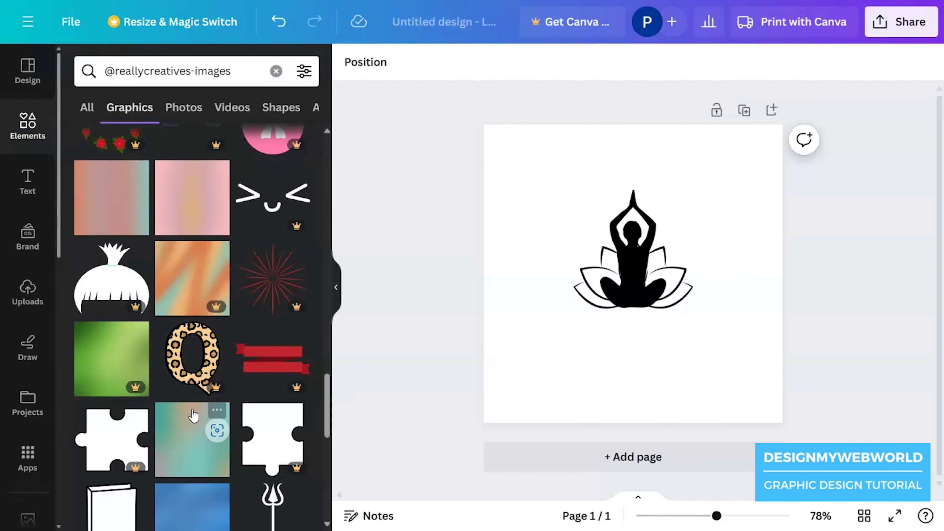
scroll(193, 415, "down", 10)
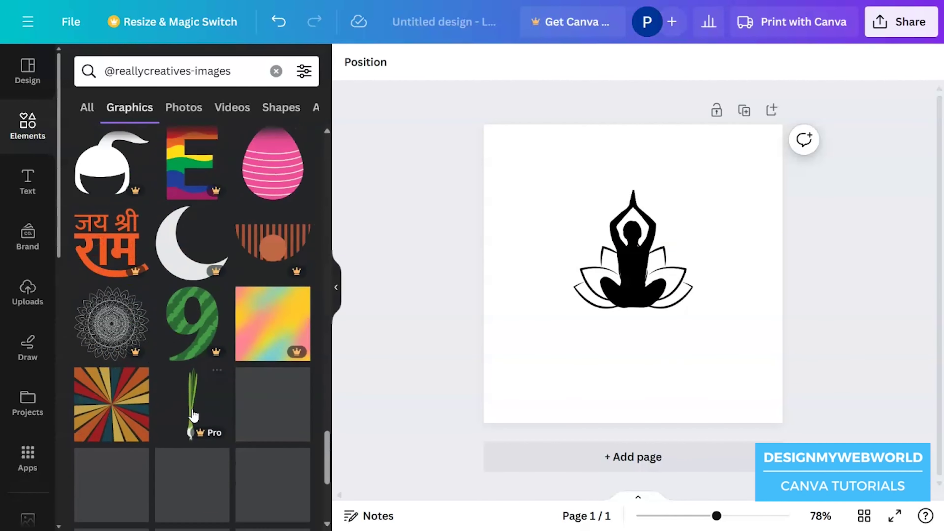
scroll(193, 413, "down", 10)
scroll(192, 405, "down", 10)
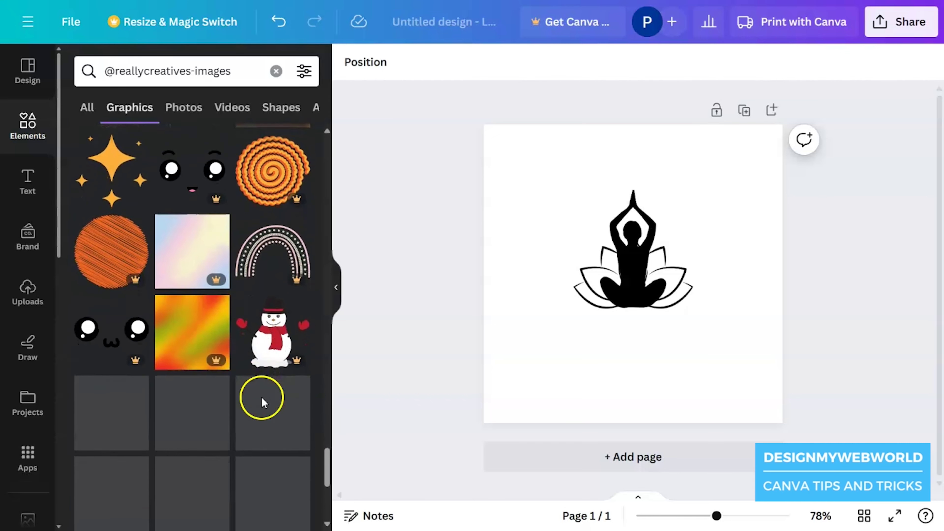
scroll(261, 396, "down", 10)
Step: Search the graphics for the collection "set:nAGAJbs7RJ4"
left_click(194, 73)
triple_click(195, 76)
type("set:nAGAJbs7RJ4")
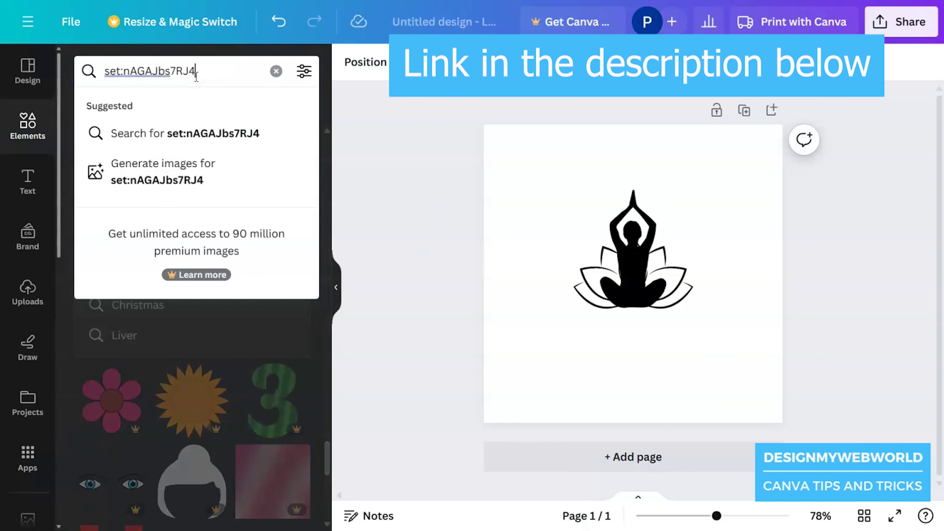
key("Return")
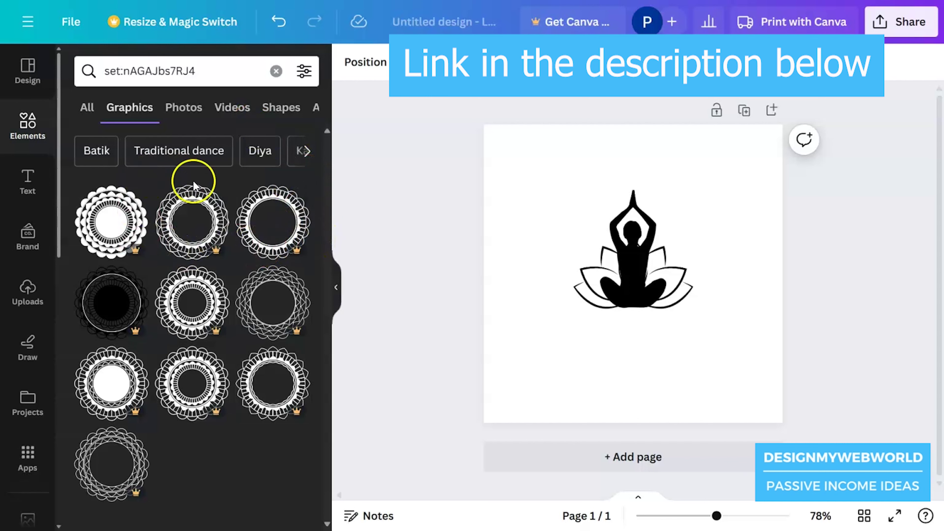
Step: Add a round mandala frame from the collection and size it to encircle the yoga figure and lotus, centred on them
left_click(208, 220)
left_click_drag(689, 331, 769, 393)
left_click_drag(669, 359, 672, 339)
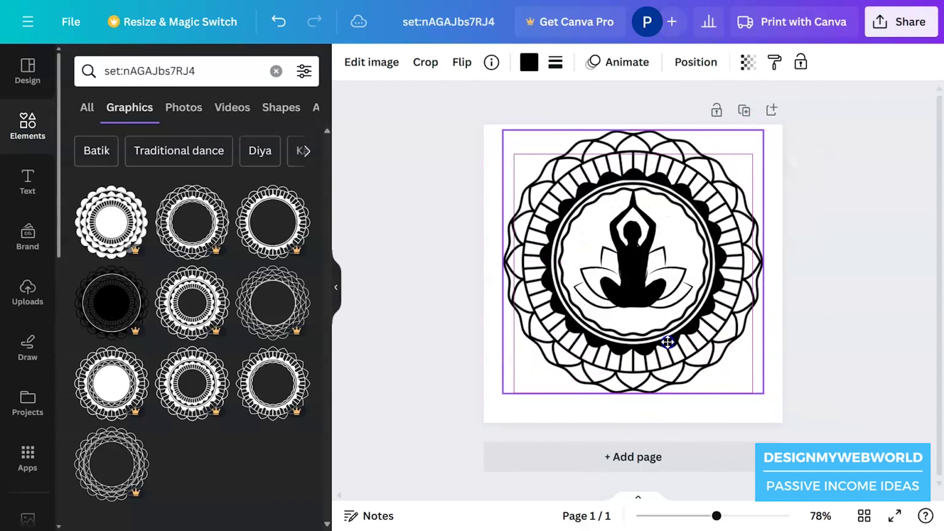
left_click_drag(765, 131, 737, 169)
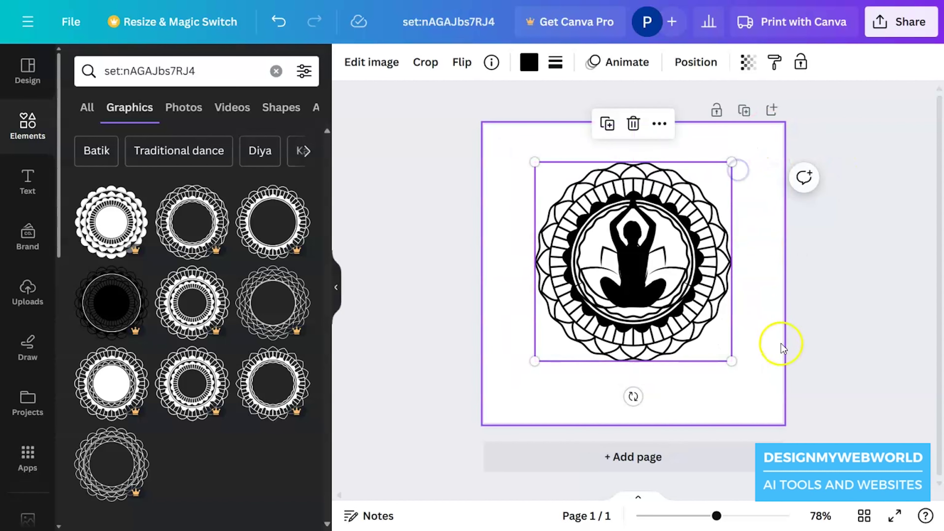
left_click(807, 301)
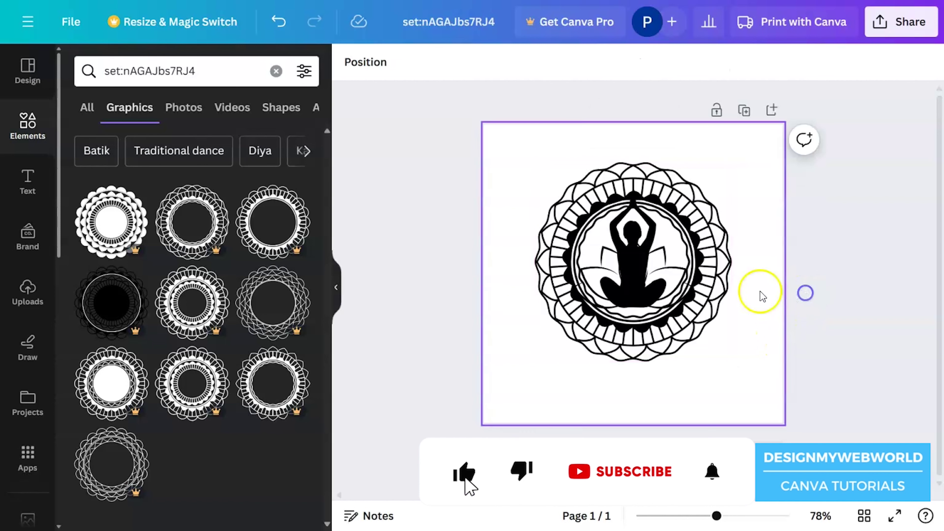
Step: Shrink the yoga figure and lotus together and centre them inside the mandala's inner circle
left_click_drag(786, 289, 628, 353)
left_click(690, 190, "shift")
left_click_drag(692, 190, 673, 210)
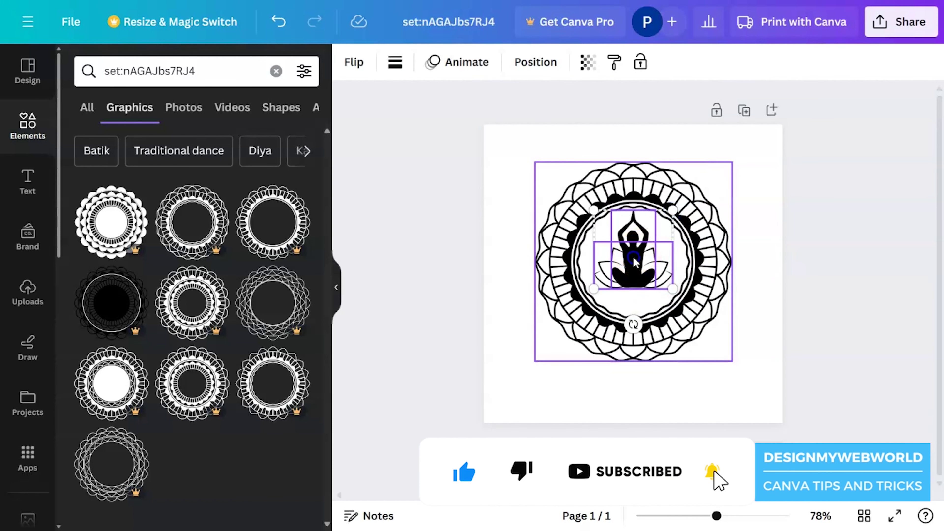
key("shift+Down")
key("shift+Down")
key("shift+Down")
key("shift+Down")
left_click_drag(673, 300, 632, 276)
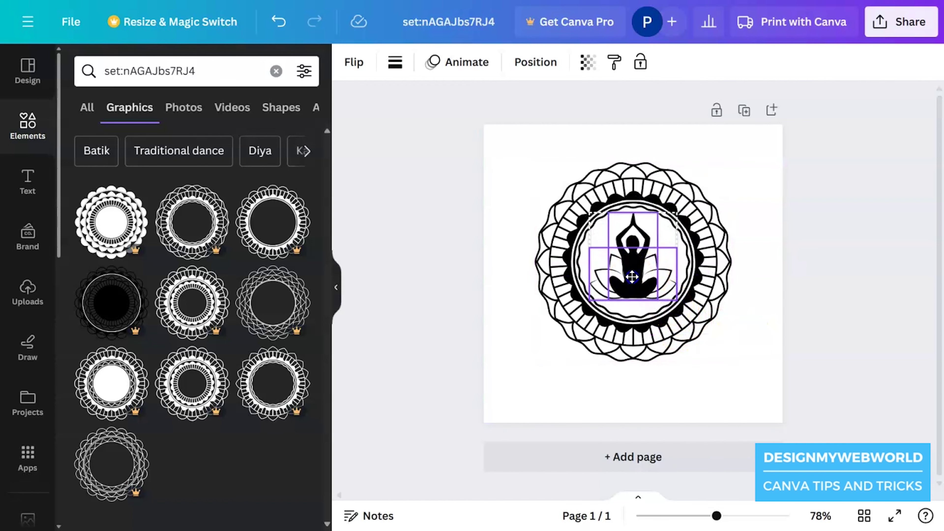
left_click(755, 292)
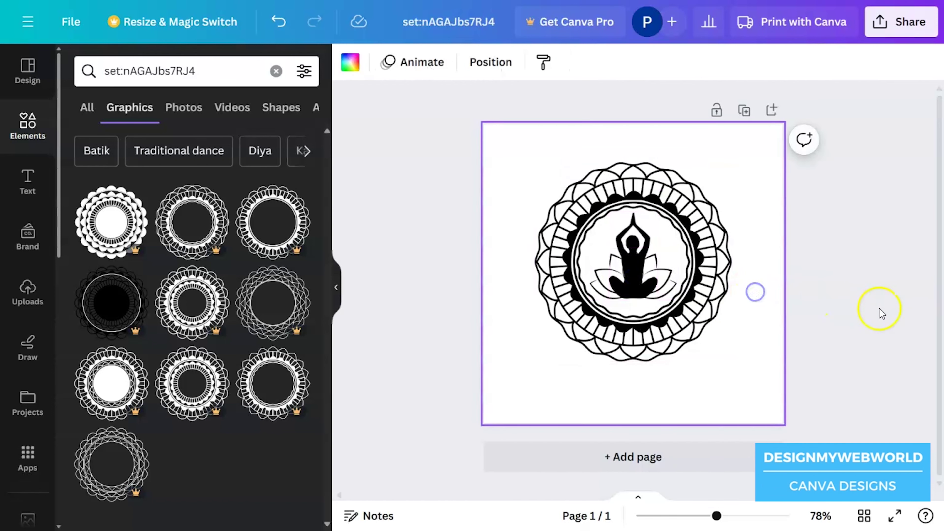
Step: Select the mandala, figure and lotus together and check their alignment options
left_click_drag(791, 366, 560, 165)
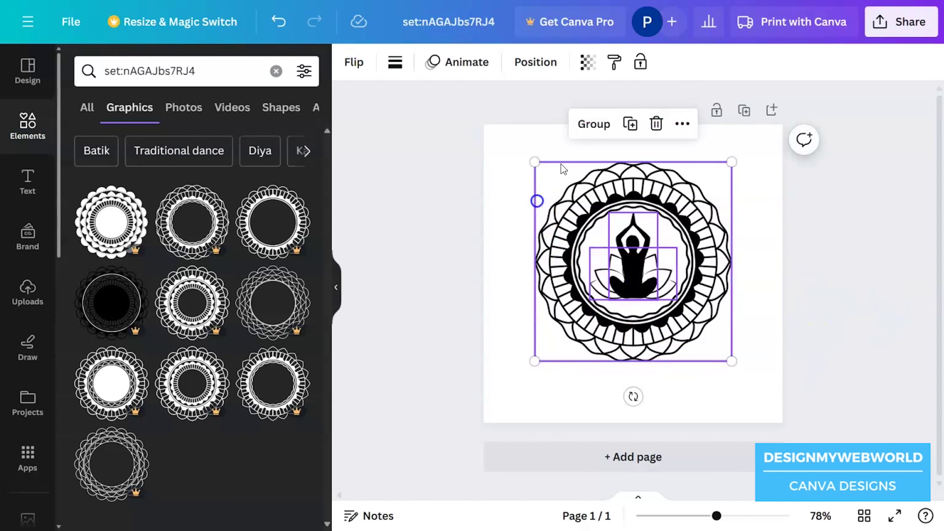
left_click(546, 62)
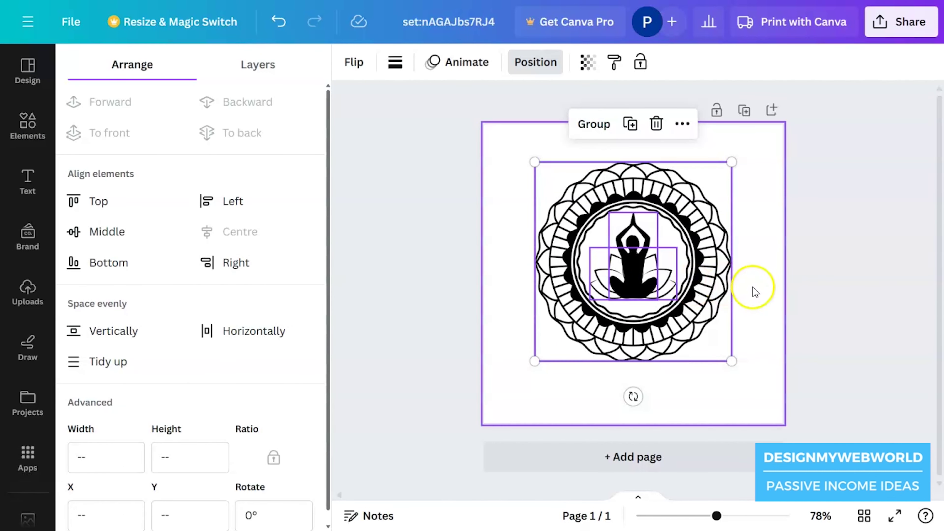
left_click(789, 311)
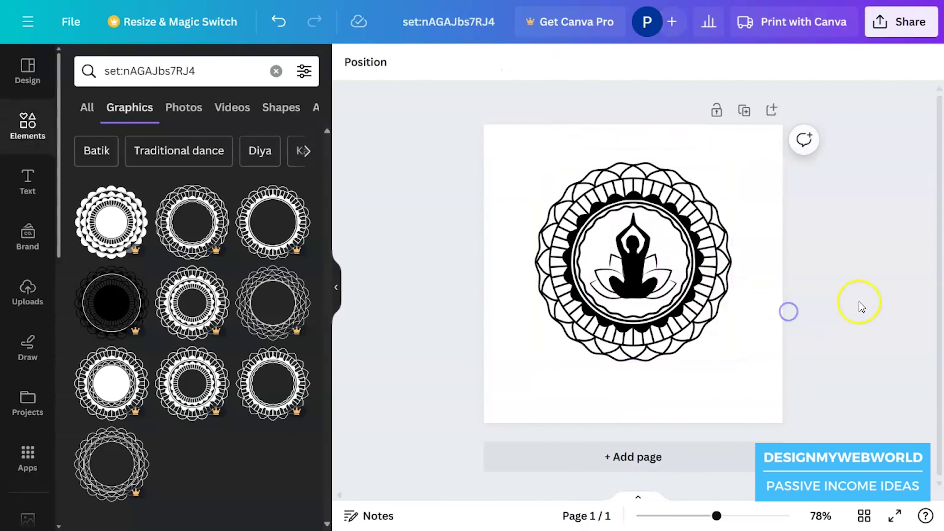
Step: Search the elements for "sun" and list all of the matching graphics
left_click(37, 131)
left_click(165, 70)
type("sun")
key("Return")
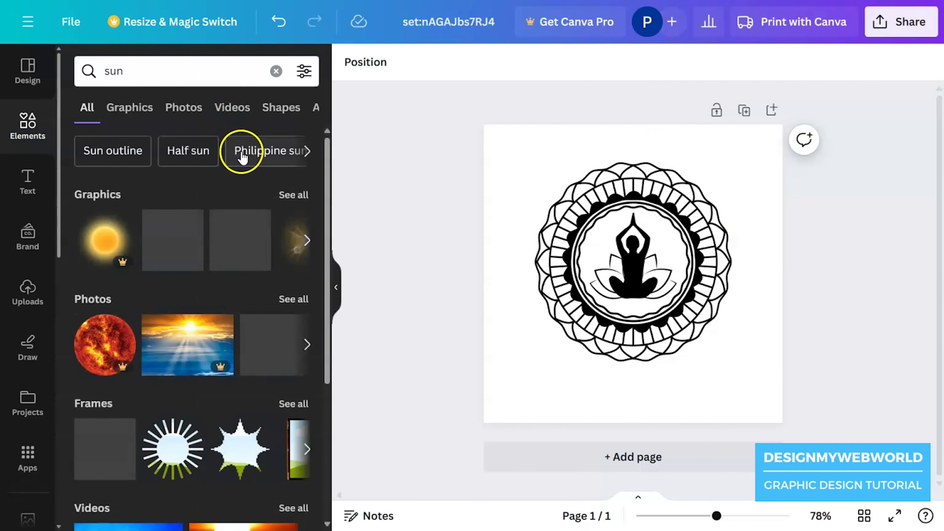
left_click(294, 195)
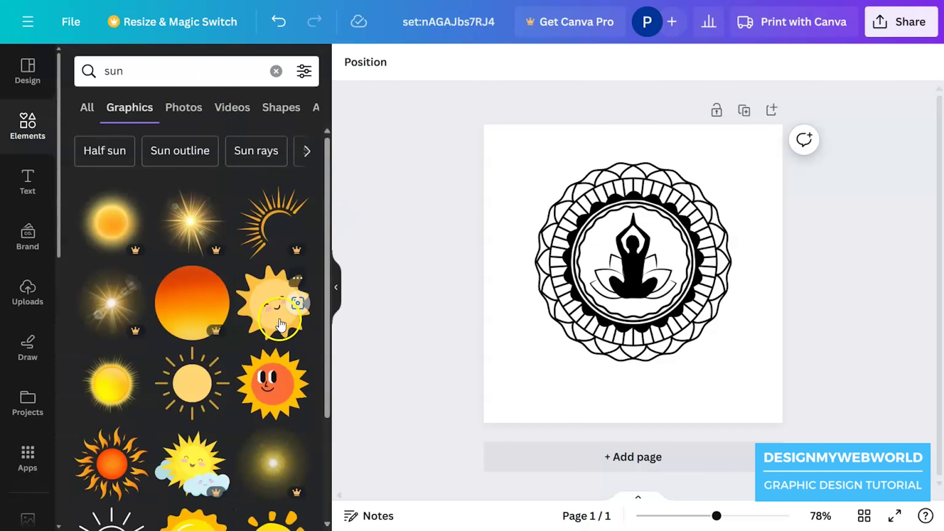
Step: Add the thin-line half sunburst graphic, move it up around the figure's raised arms and shrink it slightly
scroll(280, 324, "down", 15)
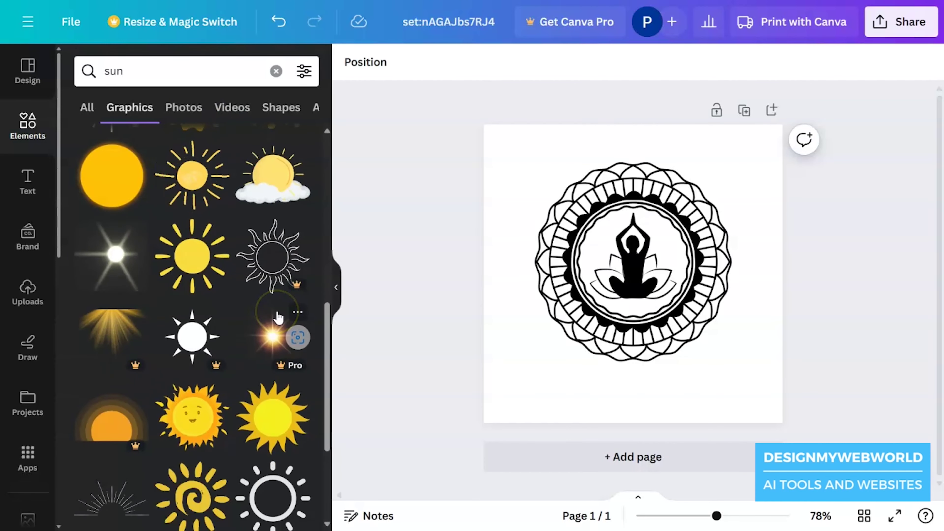
scroll(279, 318, "down", 8)
left_click(111, 201)
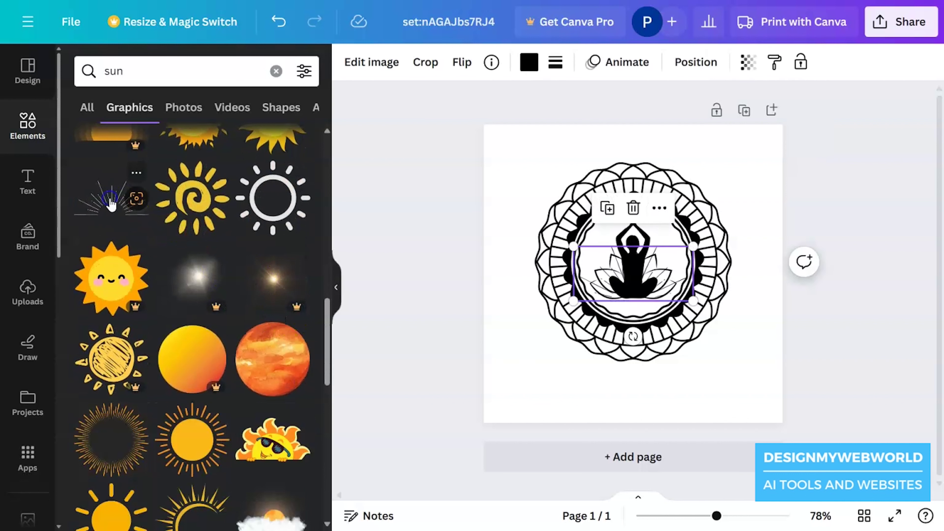
left_click_drag(660, 276, 660, 222)
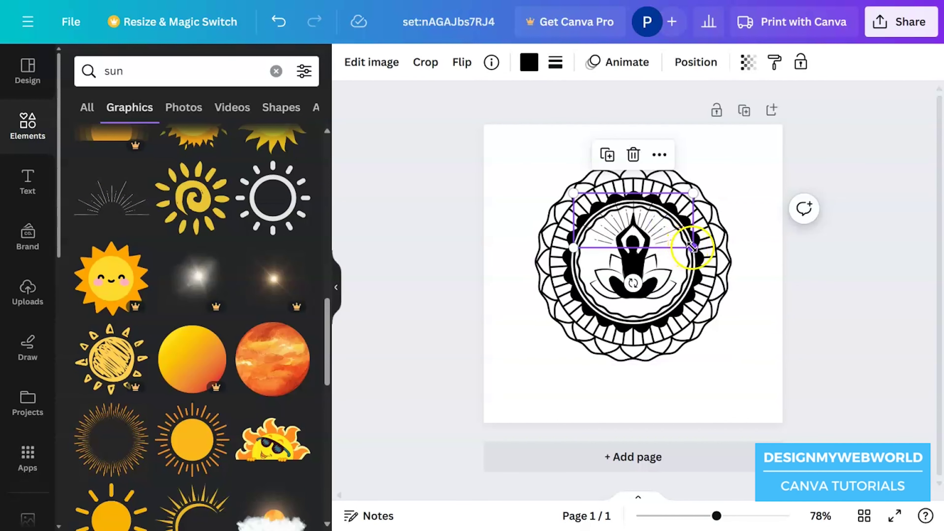
left_click_drag(694, 247, 681, 243)
left_click(785, 249)
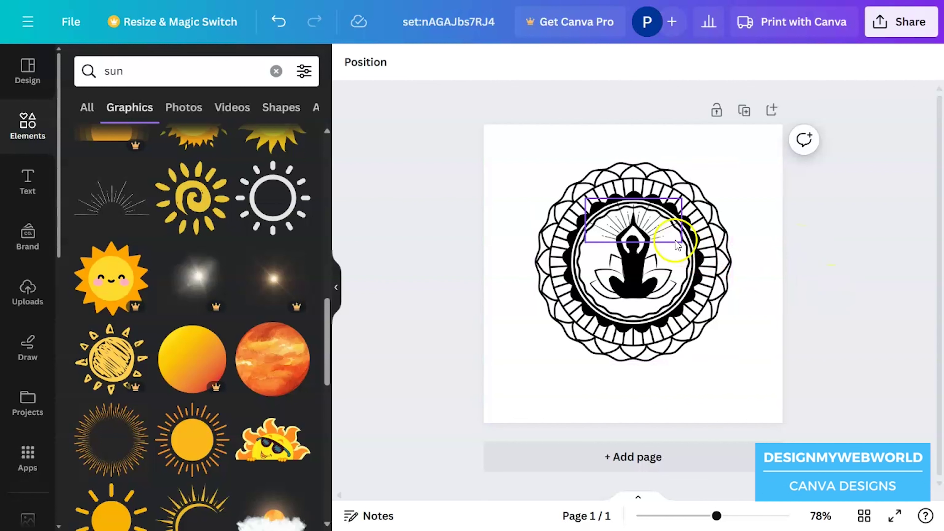
Step: Resize the sunburst to span the mandala's inner circle and line up its rays around the figure's head and arms
left_click(665, 227)
mouse_move(682, 244)
left_mouse_down()
mouse_move(695, 252)
mouse_move(670, 240)
left_mouse_up()
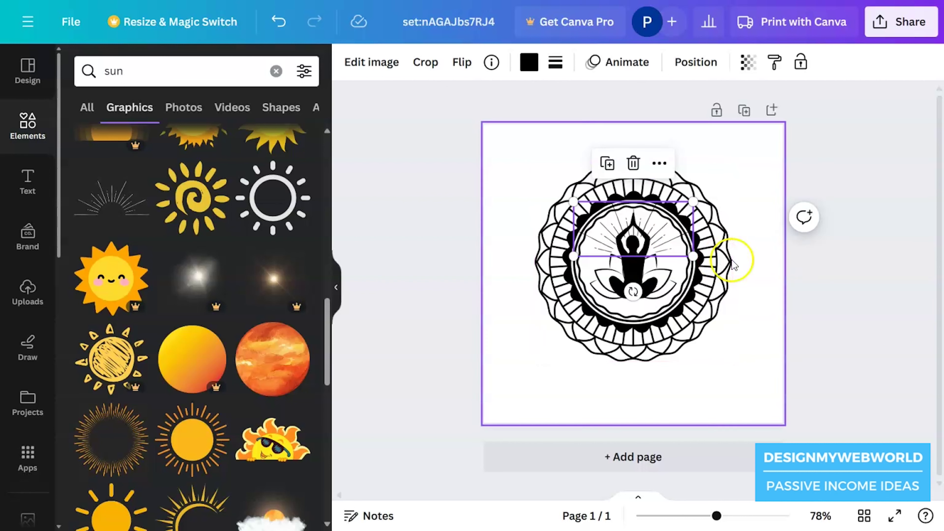
left_click(778, 263)
left_click(790, 246)
left_click(759, 247)
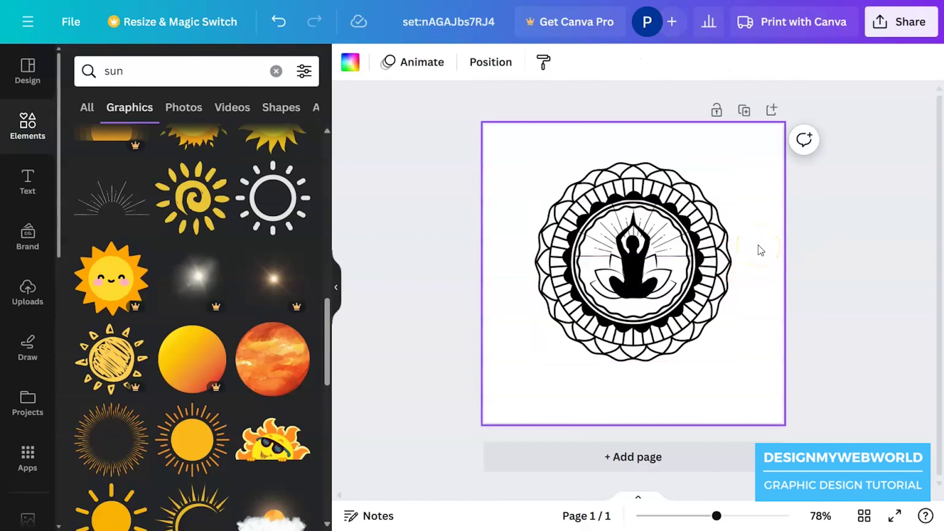
left_click(676, 260)
left_click_drag(680, 254, 680, 256)
left_click(781, 298)
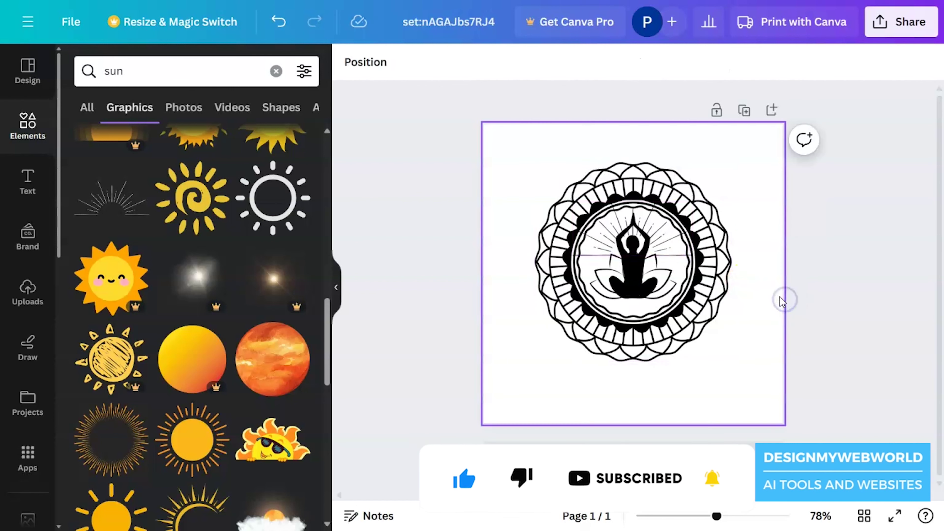
left_click(826, 300)
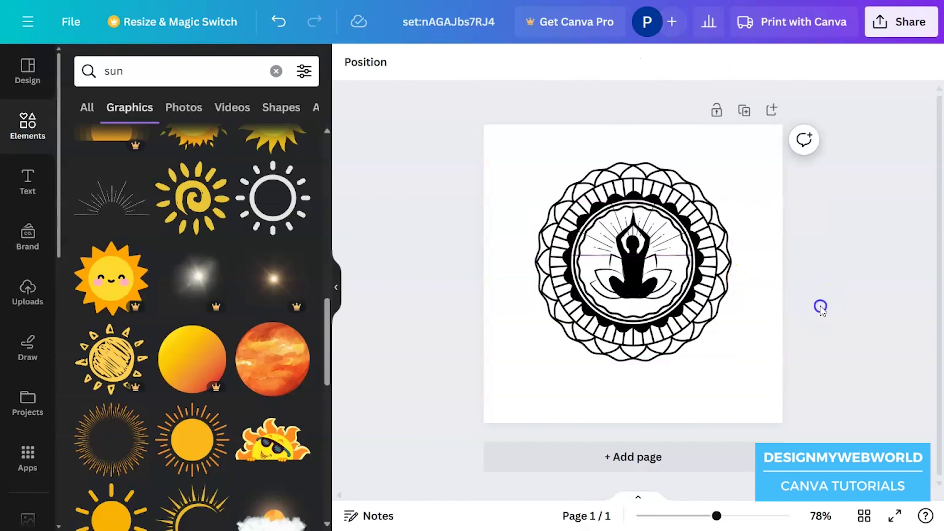
Step: Recolour the mandala frame with the default solid pink
left_click(684, 357)
left_click(684, 356)
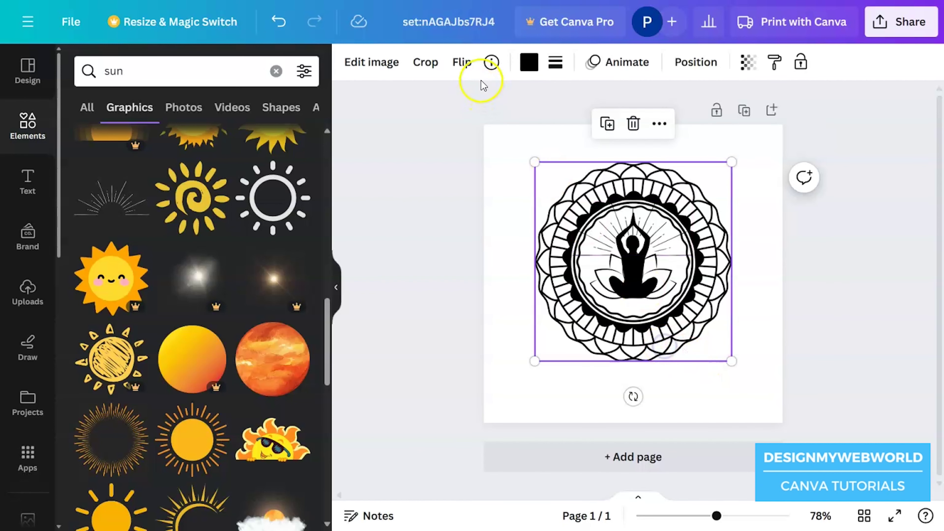
left_click(529, 62)
left_click(169, 438)
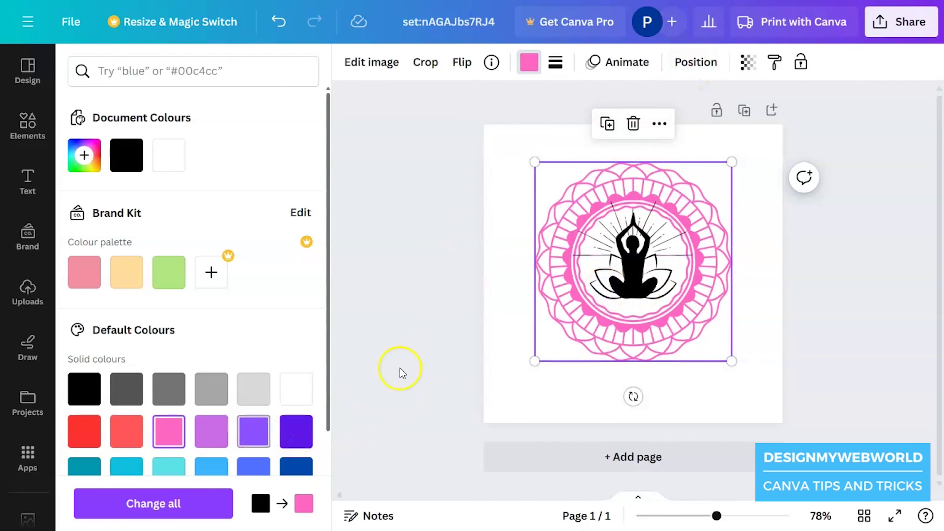
Step: Recolour the sunburst and the seated figure with the default solid light purple
left_click(632, 238)
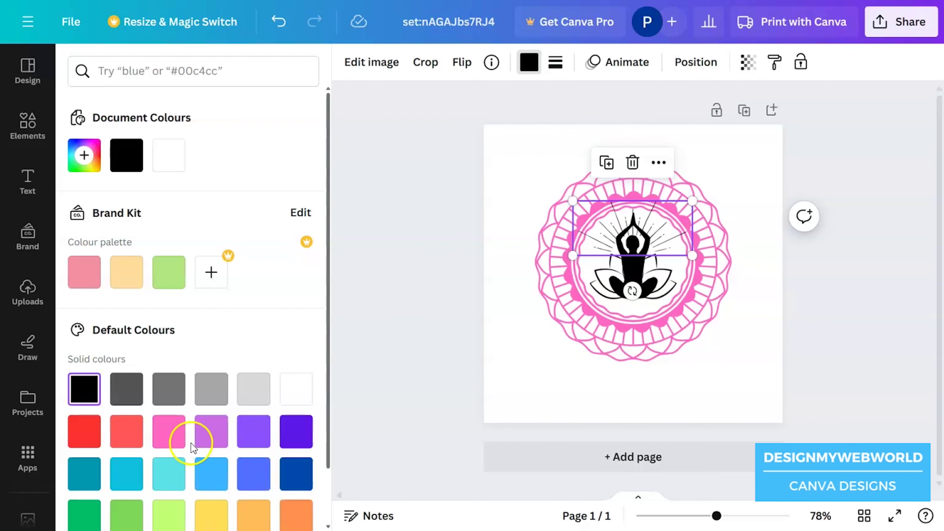
left_click(212, 431)
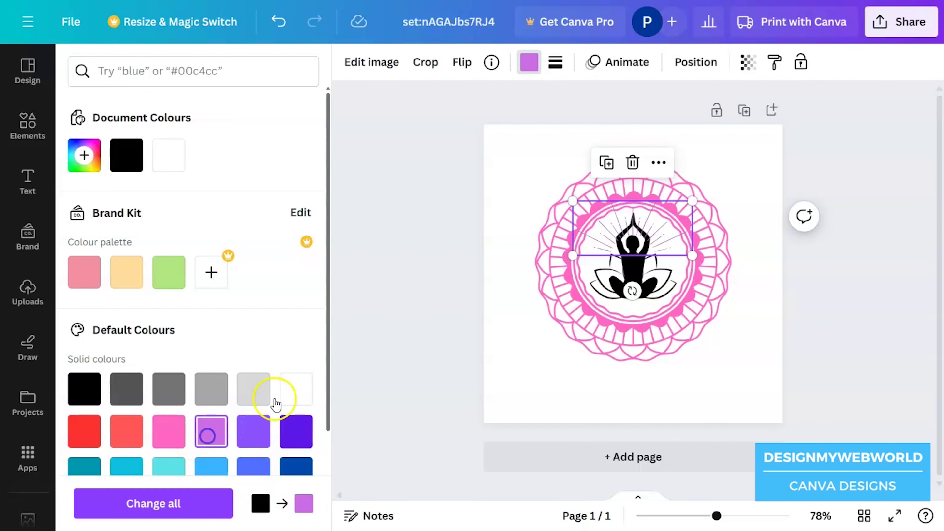
left_click(691, 67)
left_click(259, 65)
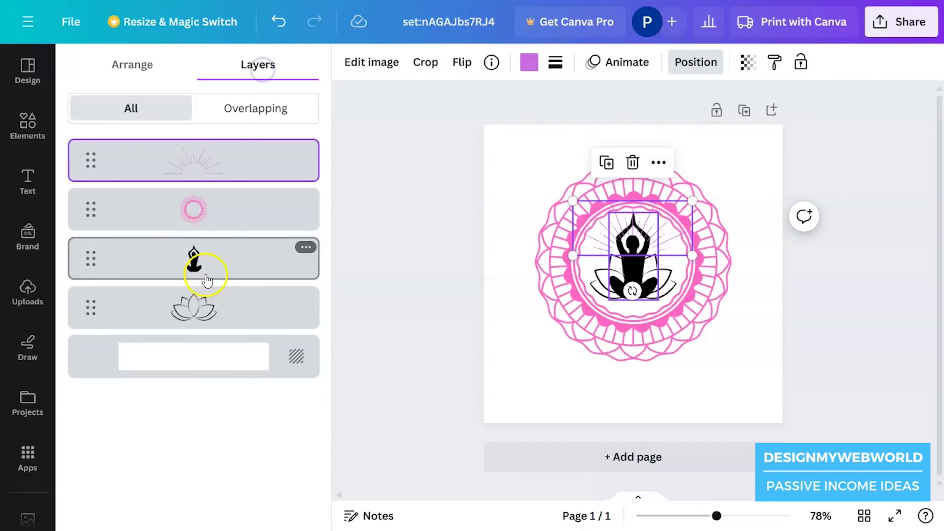
left_click(207, 281)
left_click(529, 62)
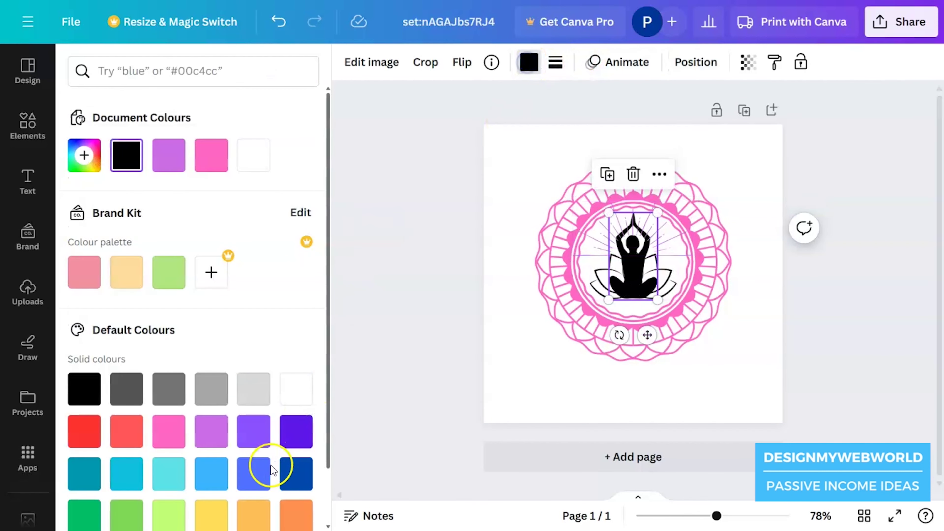
scroll(236, 368, "down", 2)
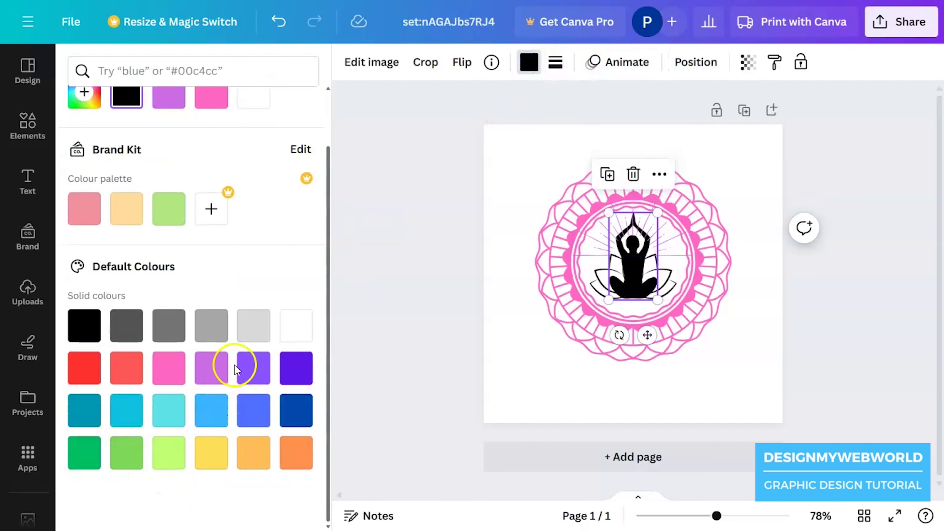
left_click(226, 367)
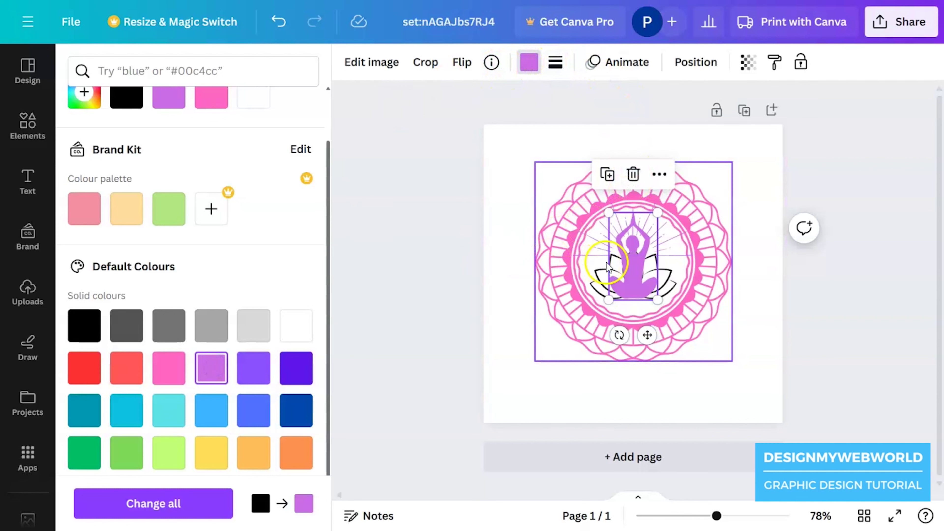
Step: Recolour the lotus outline with the light purple already used in the document and deselect everything
left_click(692, 60)
left_click(233, 320)
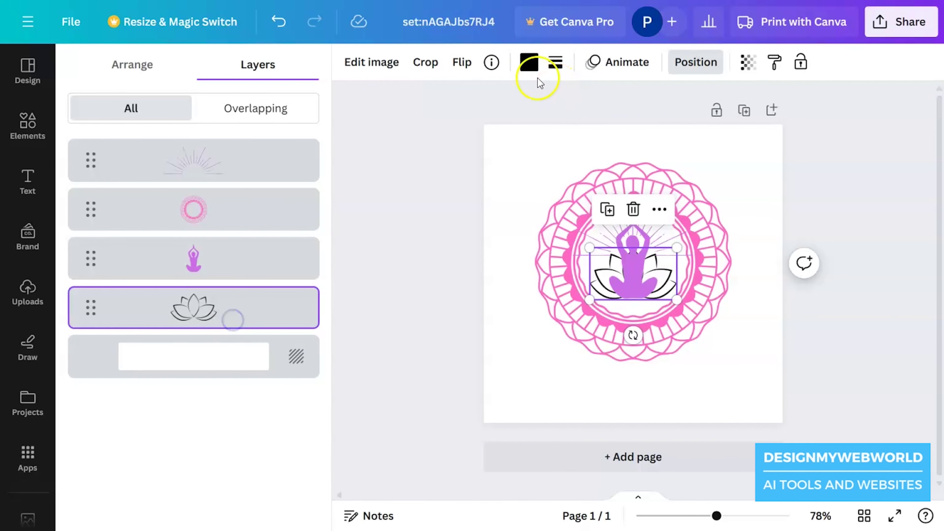
left_click(535, 71)
left_click(174, 162)
left_click(823, 396)
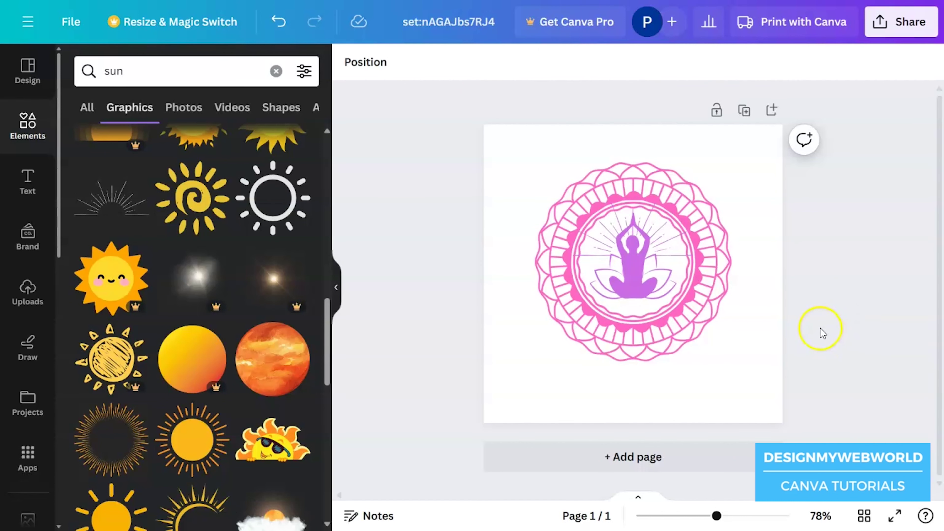
left_click_drag(790, 377, 498, 190)
left_click(801, 339)
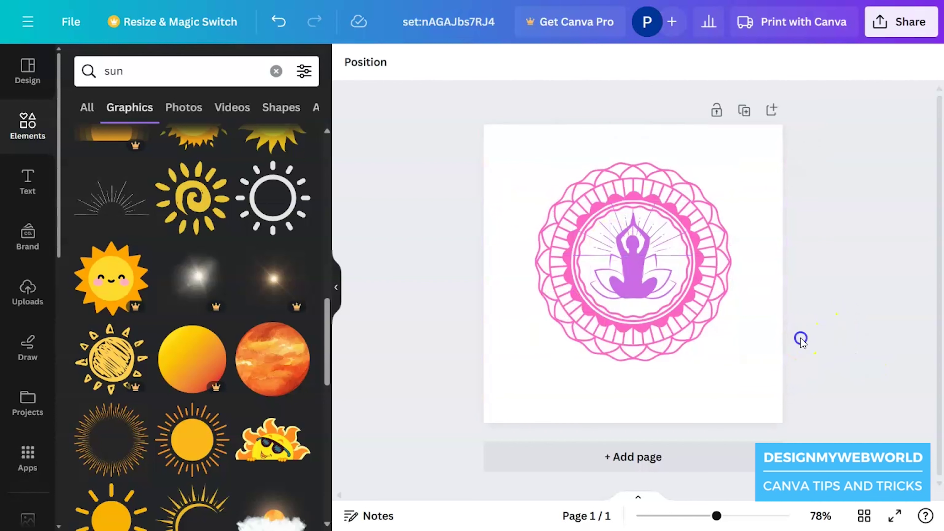
Step: Add a heading reading "Peaceful" and place it centred just below the mandala
left_click(36, 185)
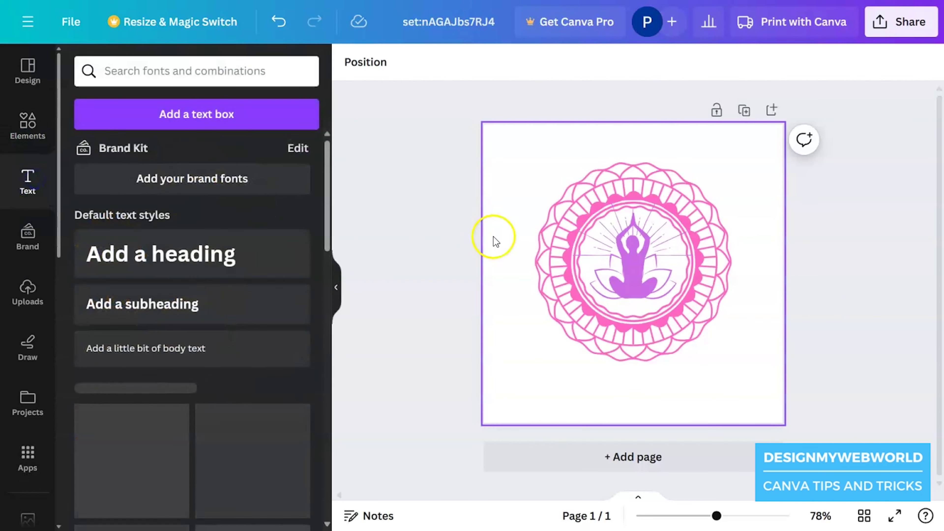
left_click(250, 272)
type("Peace")
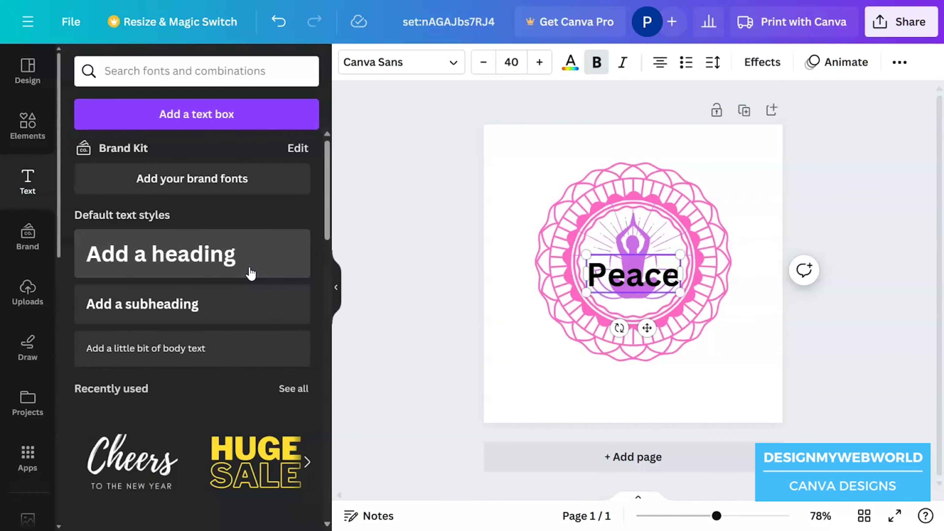
type("ful")
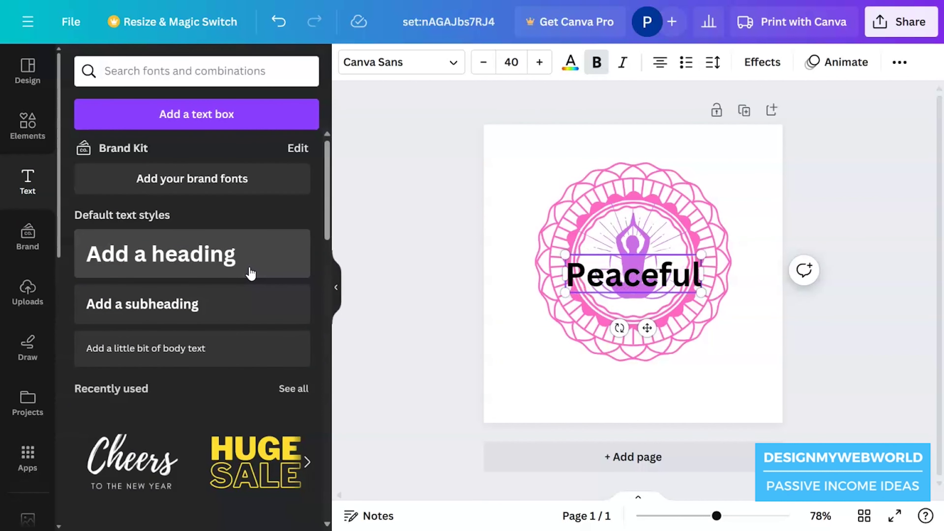
left_click(445, 309)
left_click(752, 381)
left_click_drag(632, 267, 626, 379)
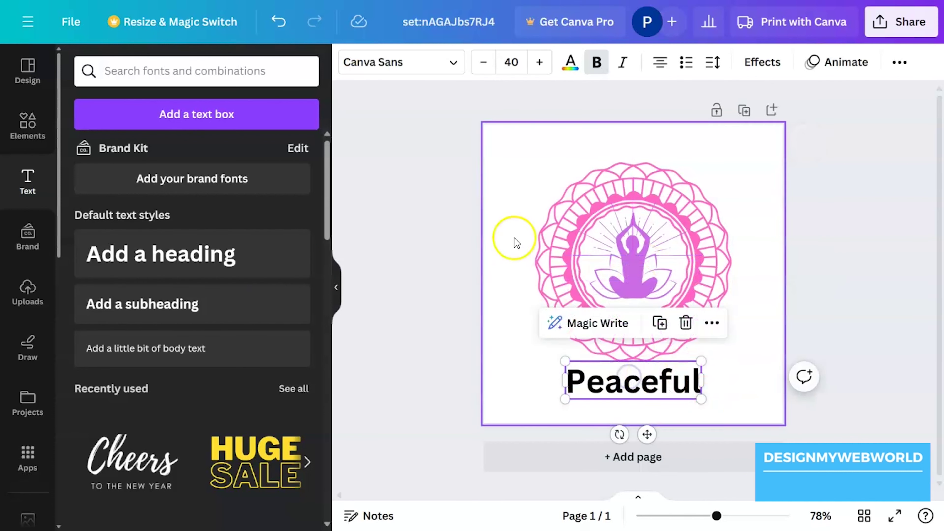
Step: Try the fonts DM Sans, Akzidenz-Grotesk, Accordion Black, Arapey and Garamond on the heading "Peaceful"
left_click(400, 68)
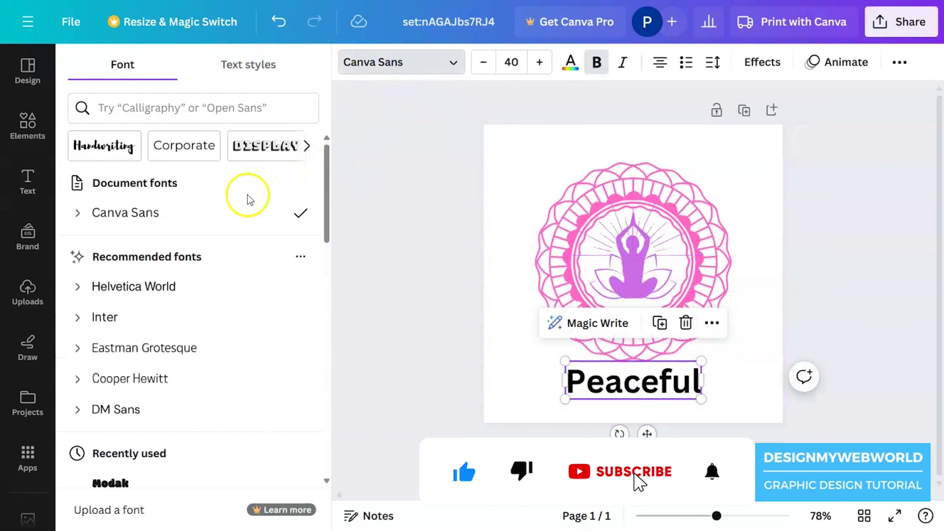
scroll(225, 354, "down", 4)
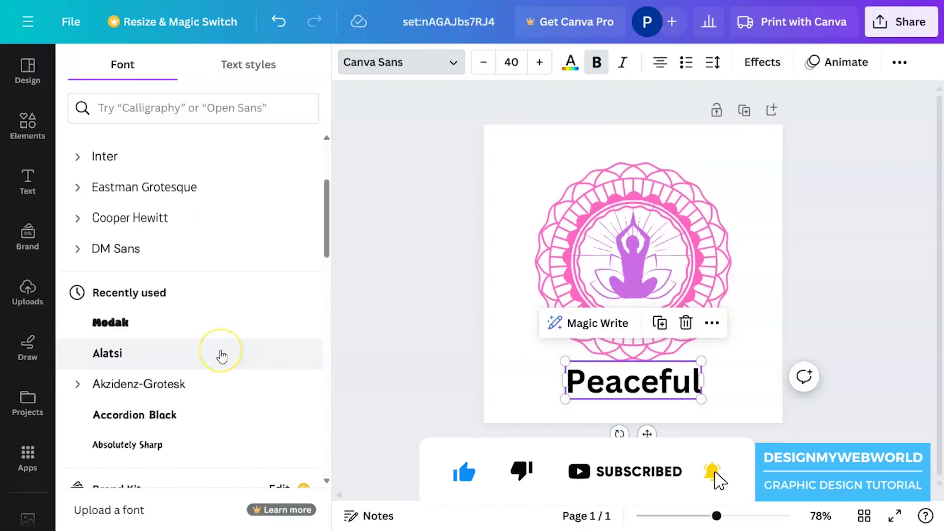
left_click(203, 249)
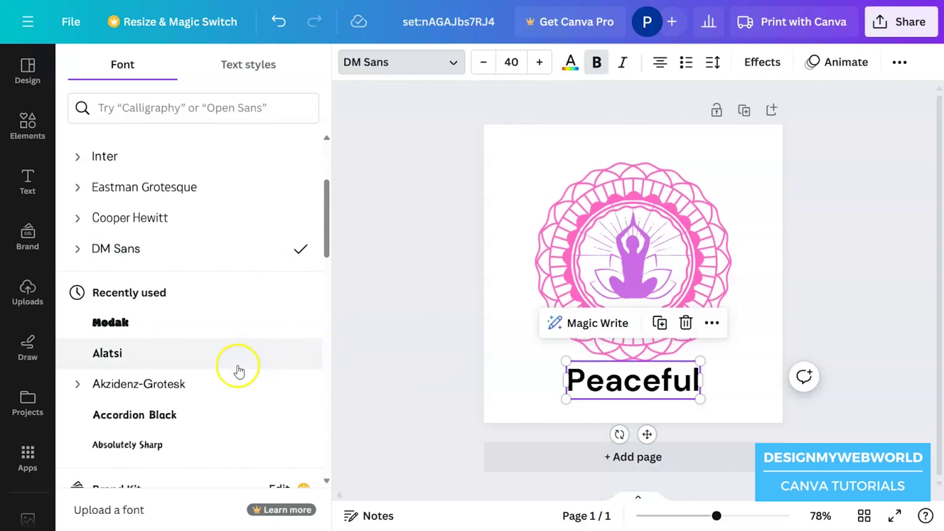
scroll(239, 369, "down", 5)
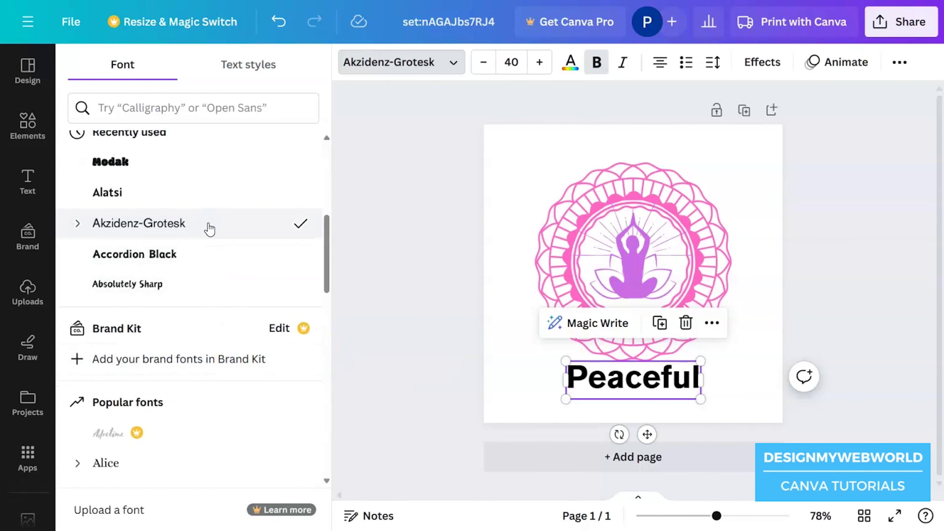
scroll(204, 255, "down", 8)
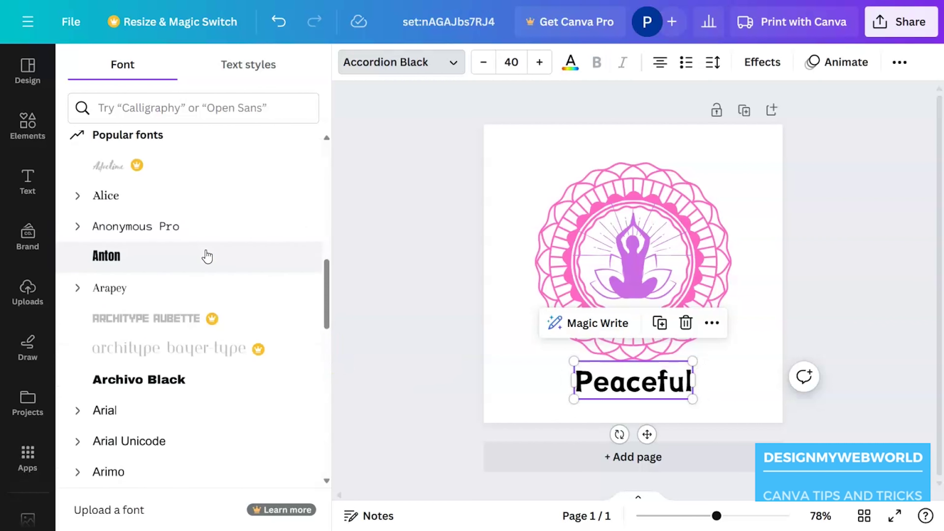
left_click(189, 294)
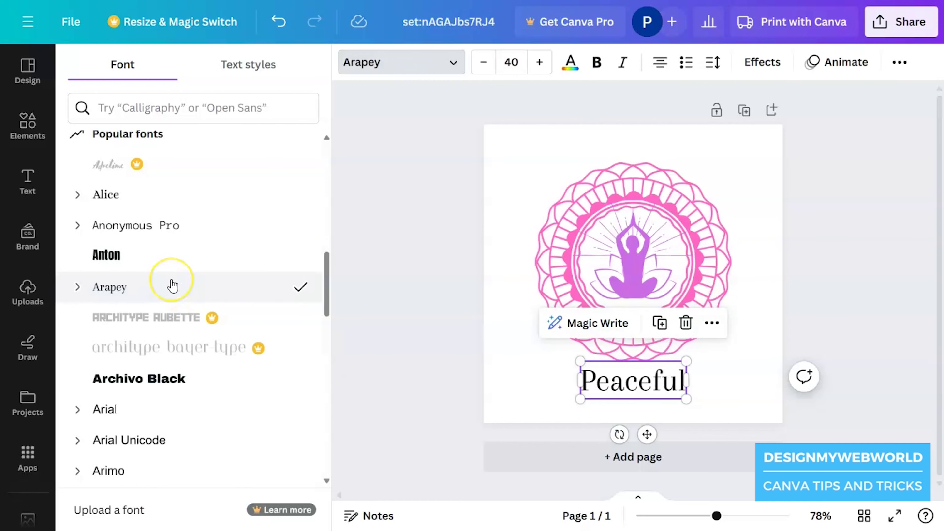
scroll(173, 286, "down", 8)
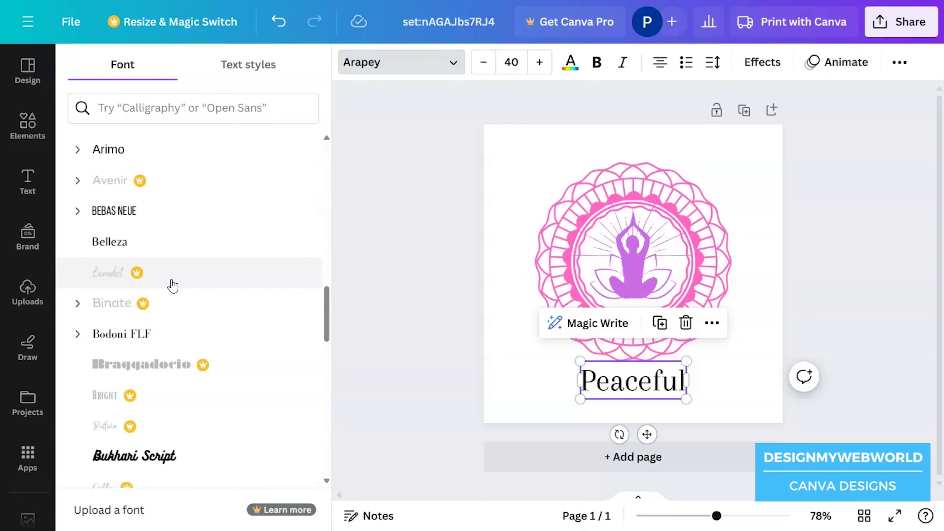
scroll(173, 287, "down", 10)
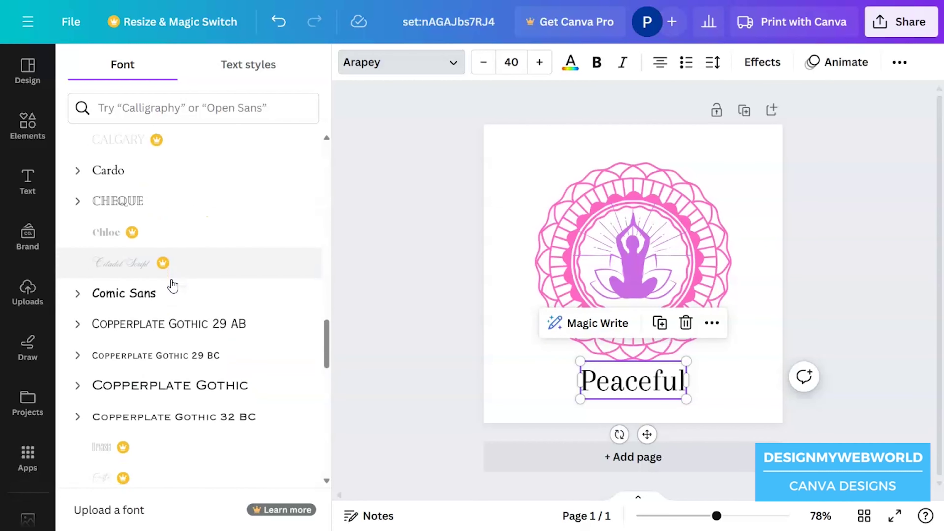
scroll(171, 286, "down", 2)
left_click(163, 316)
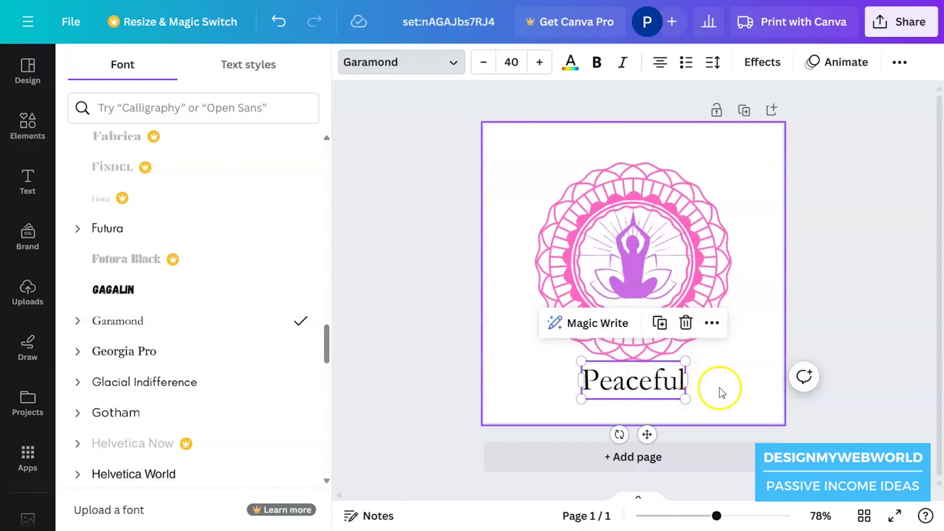
Step: Shift the word "Peaceful" slightly to the left below the mandala and make it bold
left_click(715, 380)
left_click_drag(658, 381, 631, 383)
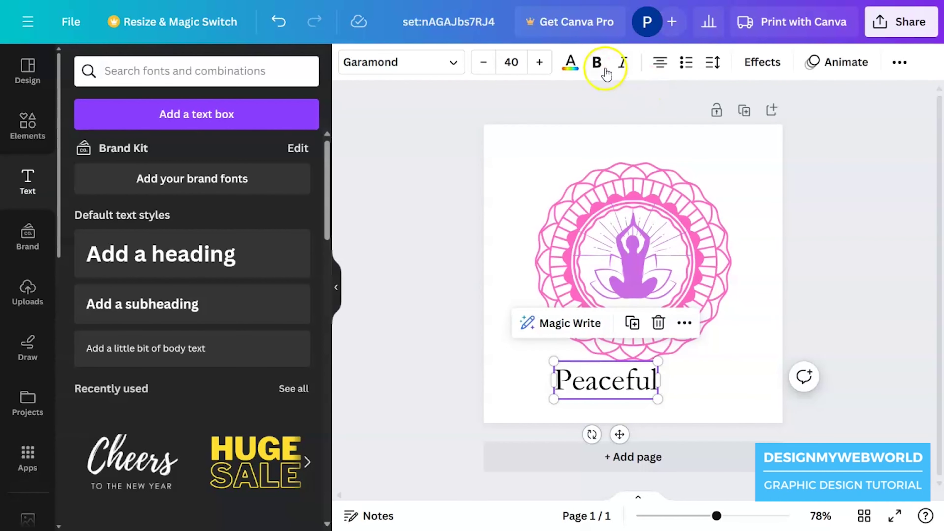
left_click(598, 64)
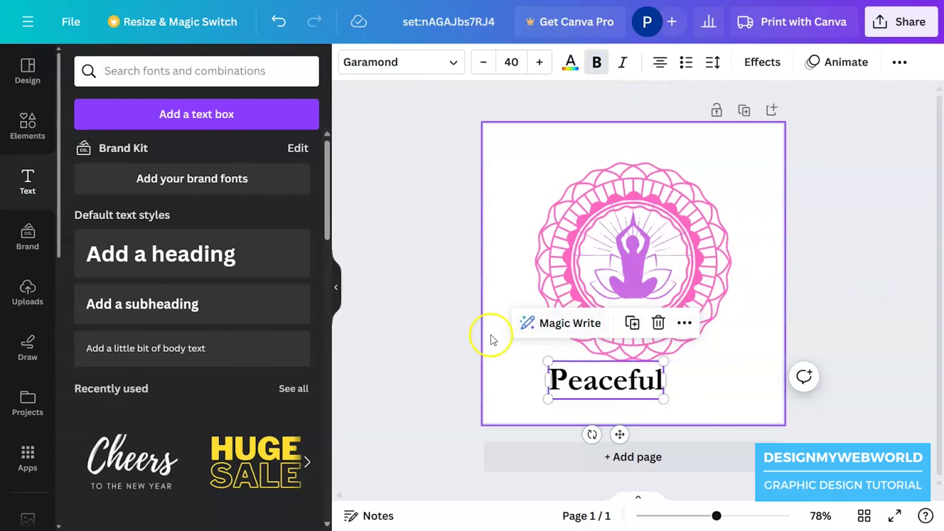
Step: Set the font of "Peaceful" to Lora and remove its bold formatting
left_click(362, 70)
scroll(209, 337, "down", 10)
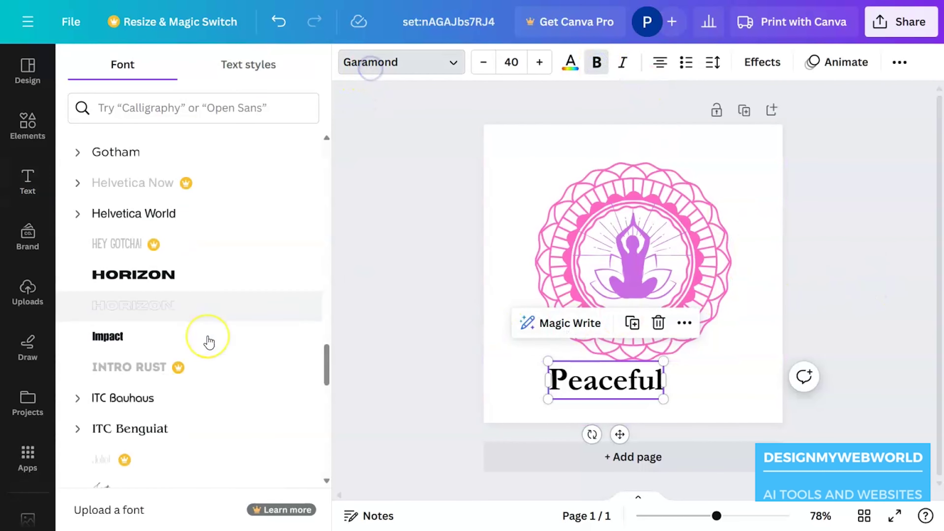
left_click(196, 354)
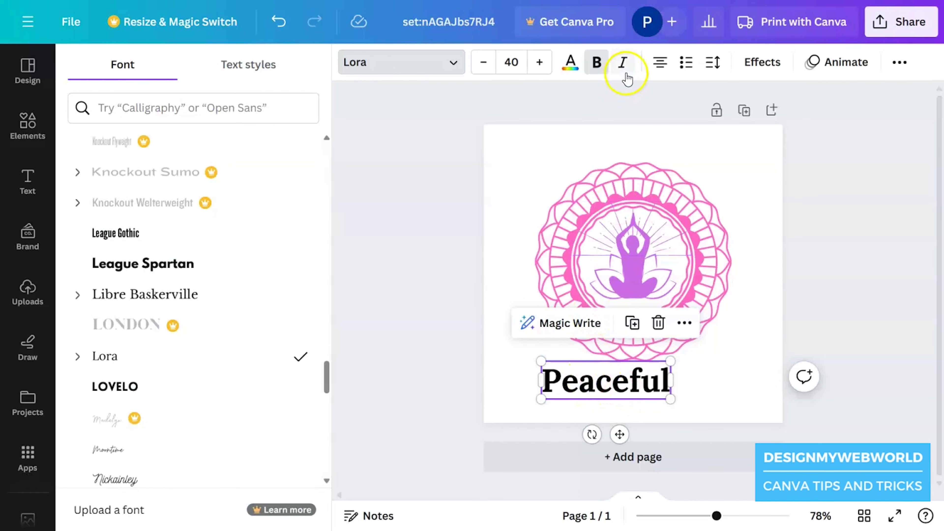
left_click(596, 62)
Step: Duplicate "Peaceful" to its right on the same line and change the copy's text to "Mind"
left_click_drag(588, 385, 711, 377)
double_click(714, 377)
type("MInd")
double_click(725, 376)
type("ind")
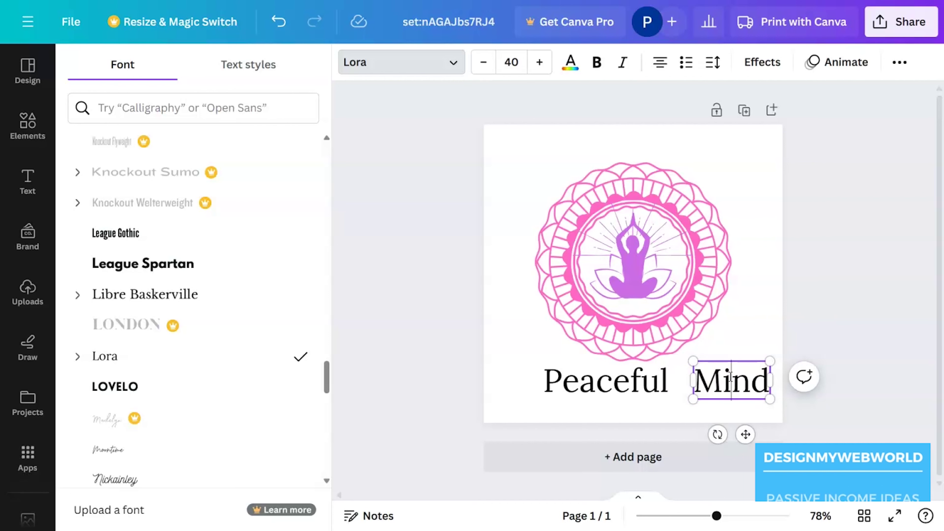
key("Escape")
Step: Make the whole word "Mind" bold
double_click(725, 383)
left_click(728, 381)
double_click(728, 382)
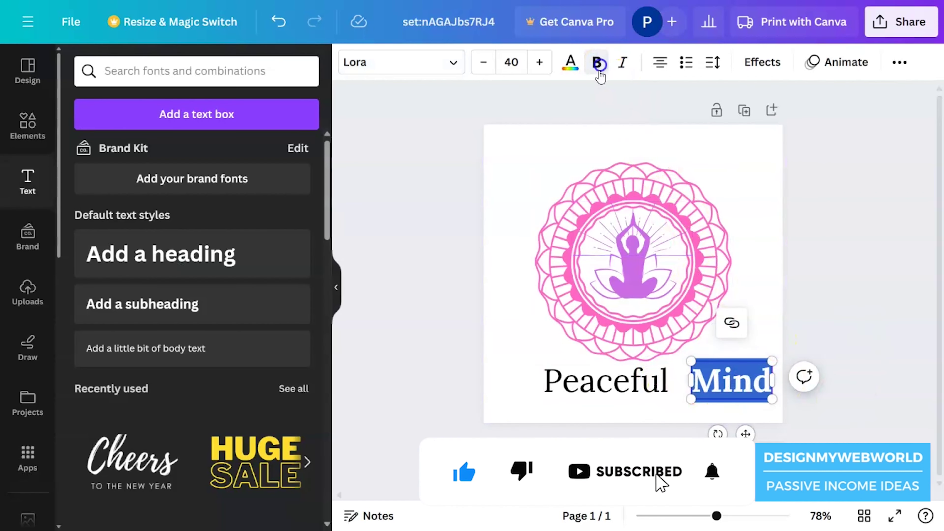
left_click(596, 61)
Step: Move "Mind" left on the same line until it sits directly against the end of "Peaceful"
left_click(818, 297)
left_click(750, 379)
left_click_drag(751, 379, 726, 376)
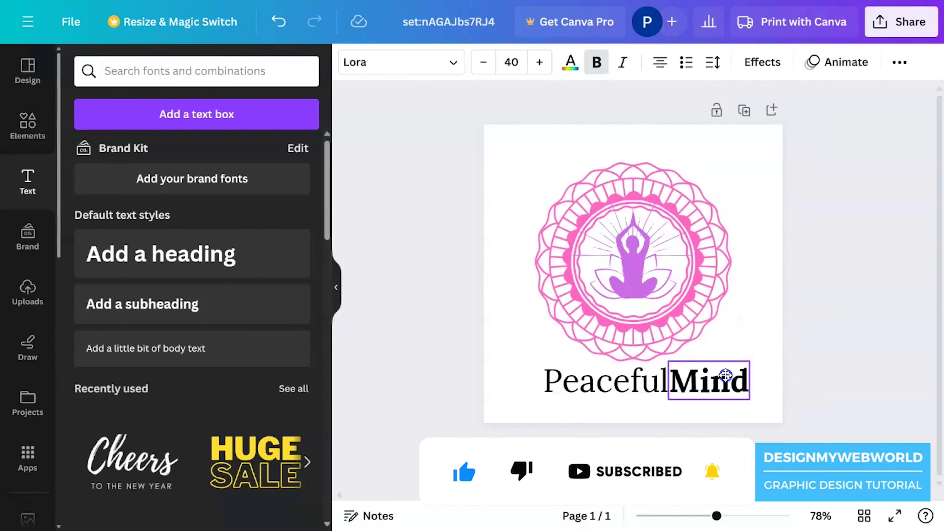
left_click(826, 391)
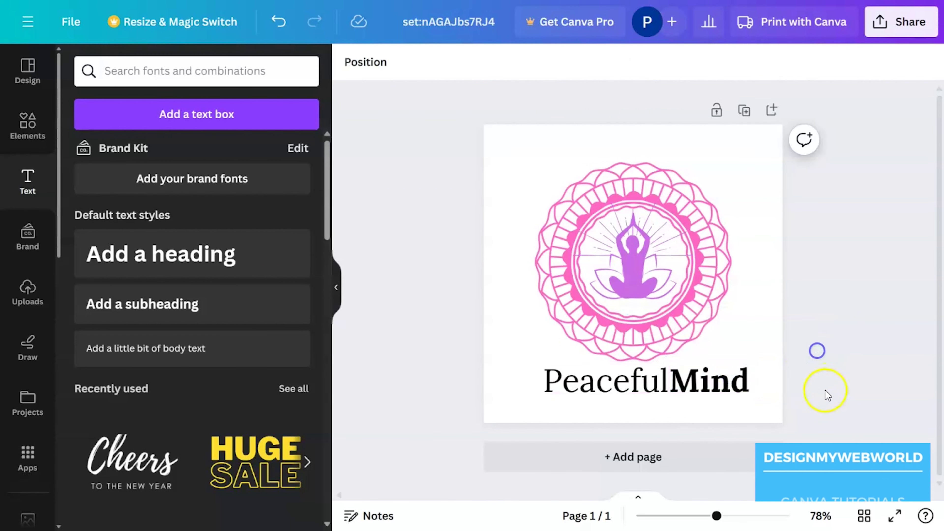
Step: Recolour "Peaceful" with the document's pink and "Mind" with the document's light purple
left_click(604, 383)
left_click(570, 62)
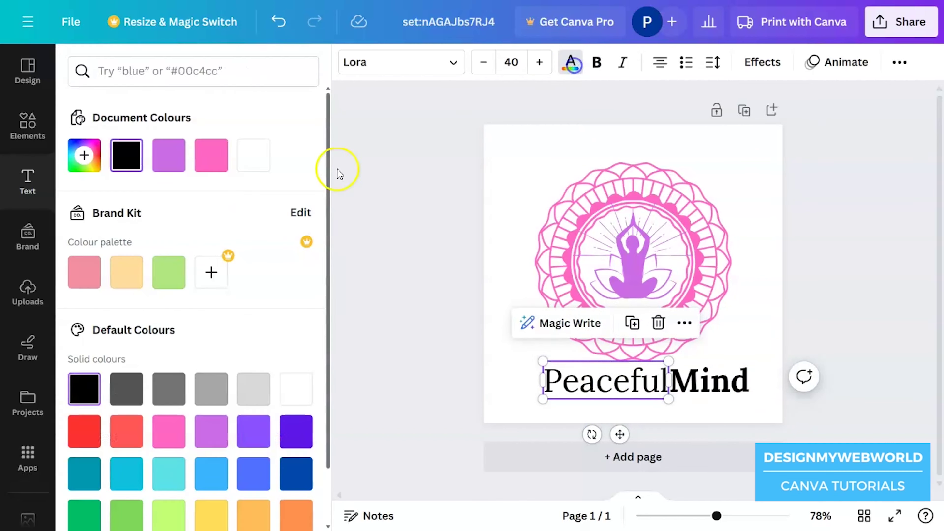
left_click(211, 164)
left_click(685, 391)
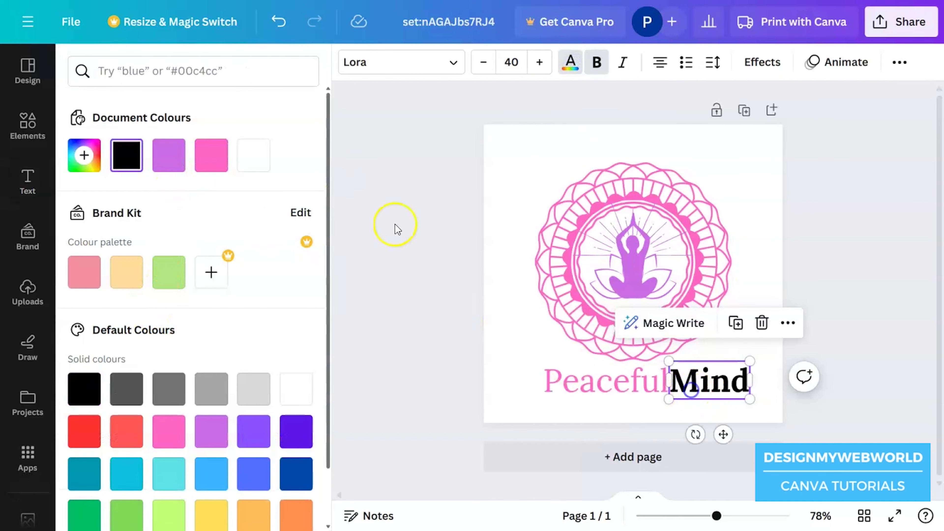
left_click(174, 158)
Step: Group the two words of the name and align all logo elements on a common vertical axis with Centre alignment
left_click_drag(766, 415, 532, 387)
left_click(647, 325)
left_click_drag(505, 172, 799, 435)
left_click(529, 63)
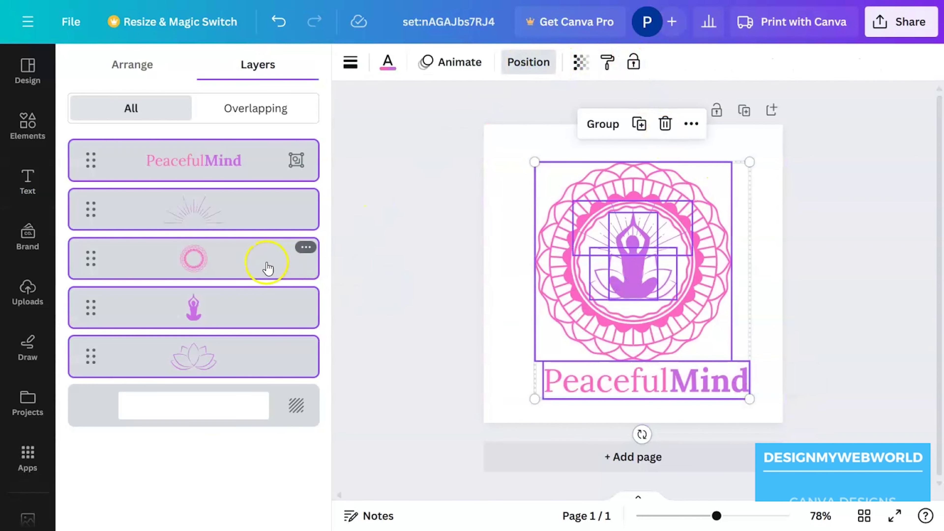
left_click(131, 65)
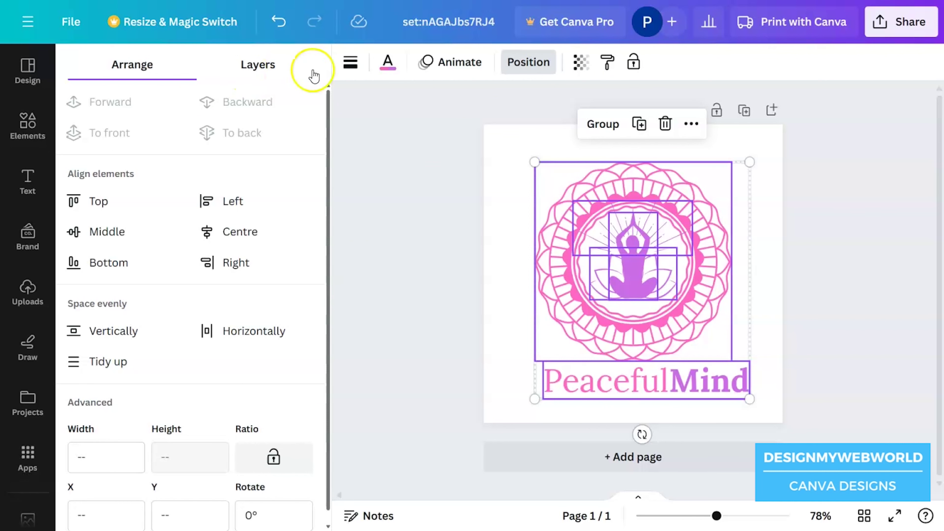
left_click(257, 229)
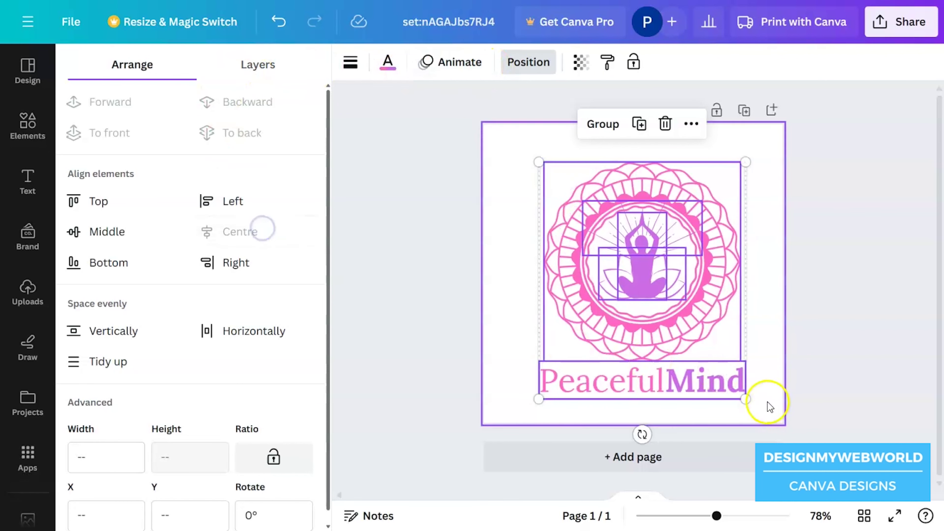
Step: Group all the logo elements, centre the group horizontally on the page, and ungroup it
left_click(606, 136)
left_click(254, 230)
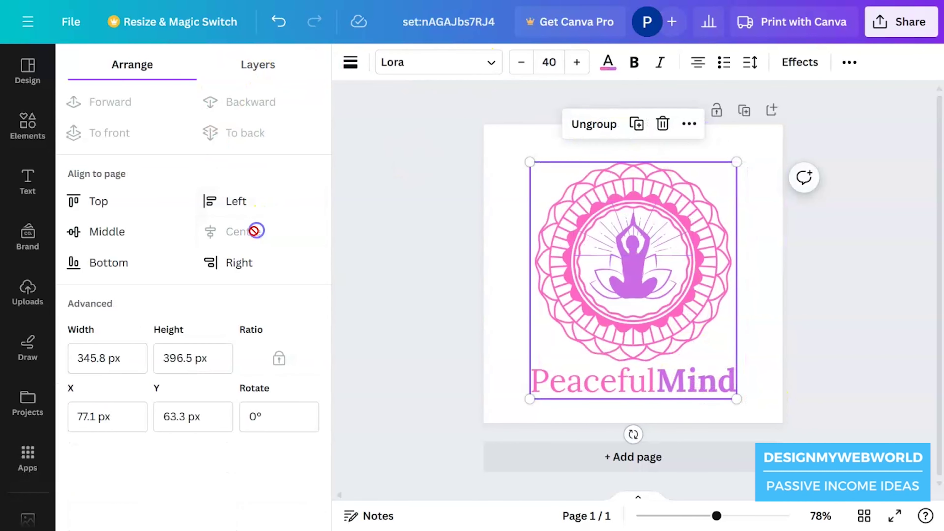
left_click(594, 124)
Step: Move the whole logo, emblem and name together, slightly up the page
left_click(793, 388)
left_click_drag(775, 423, 480, 218)
left_click_drag(677, 326, 676, 313)
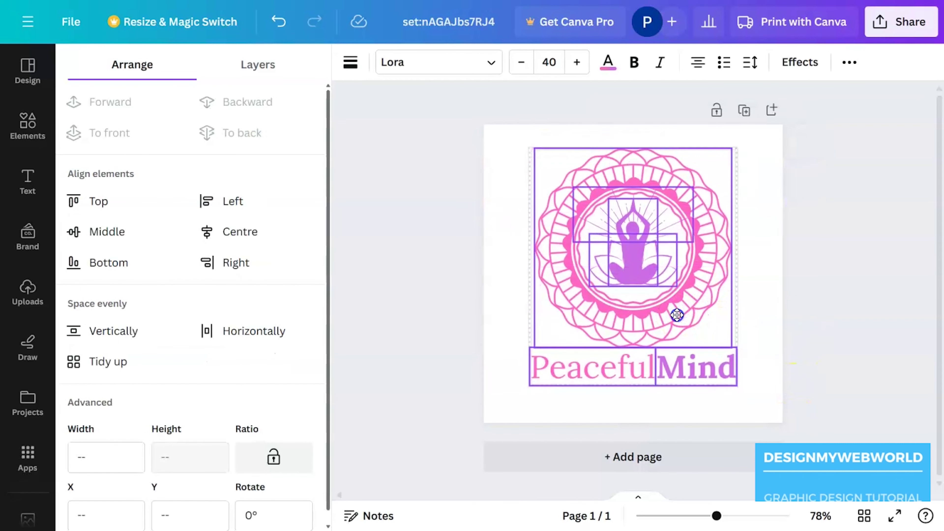
left_click(814, 333)
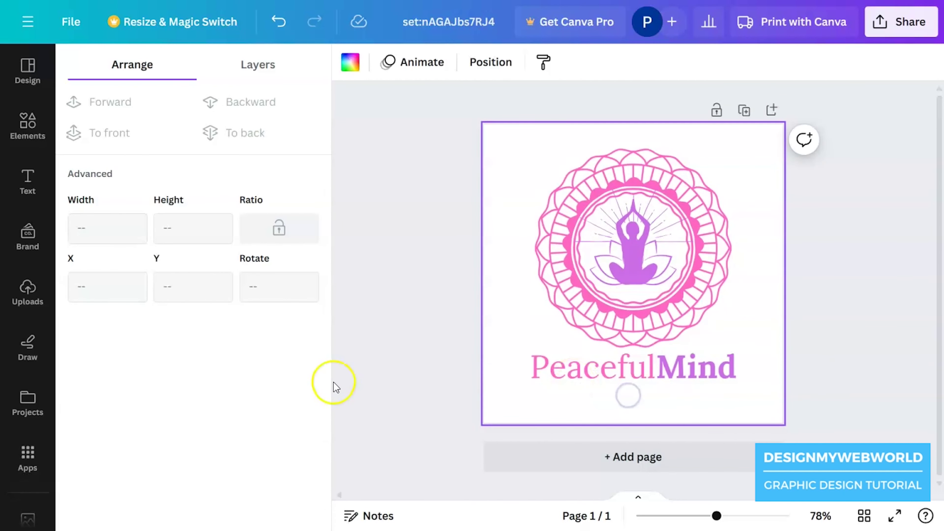
Step: Add a subheading reading "Yoga and meditation" and place it centred directly below the name
left_click(33, 184)
left_click(179, 301)
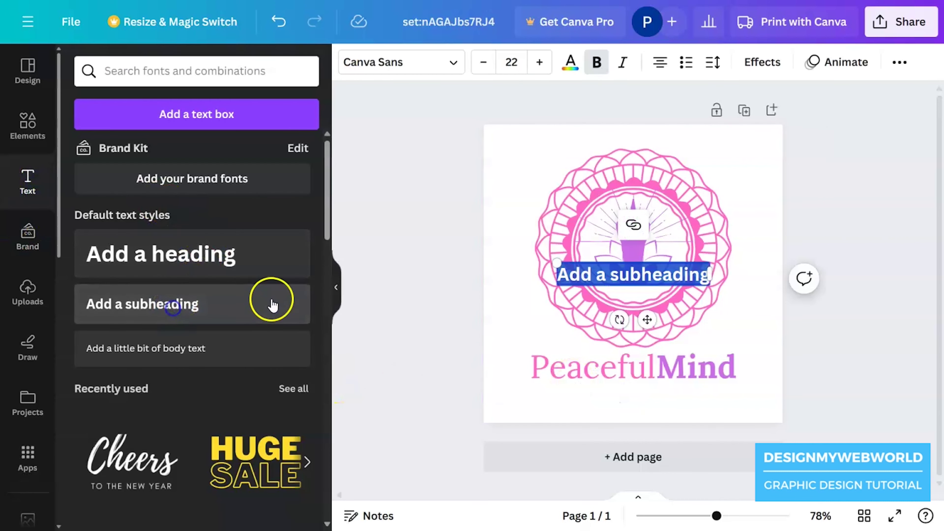
type("You =")
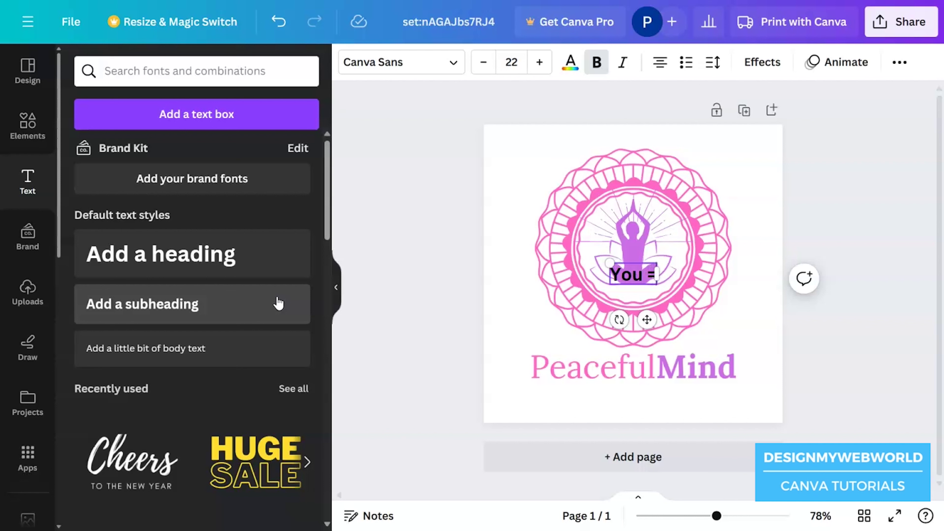
type("ga and med")
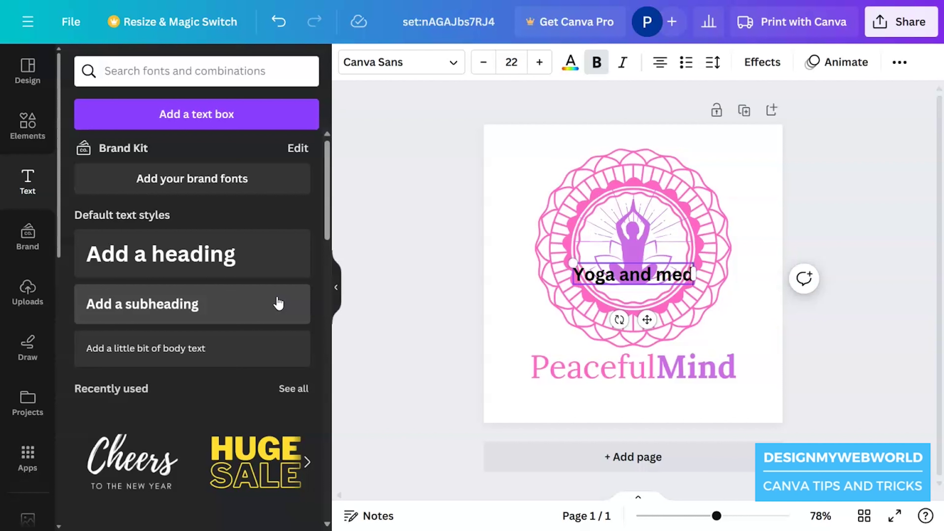
type("itation")
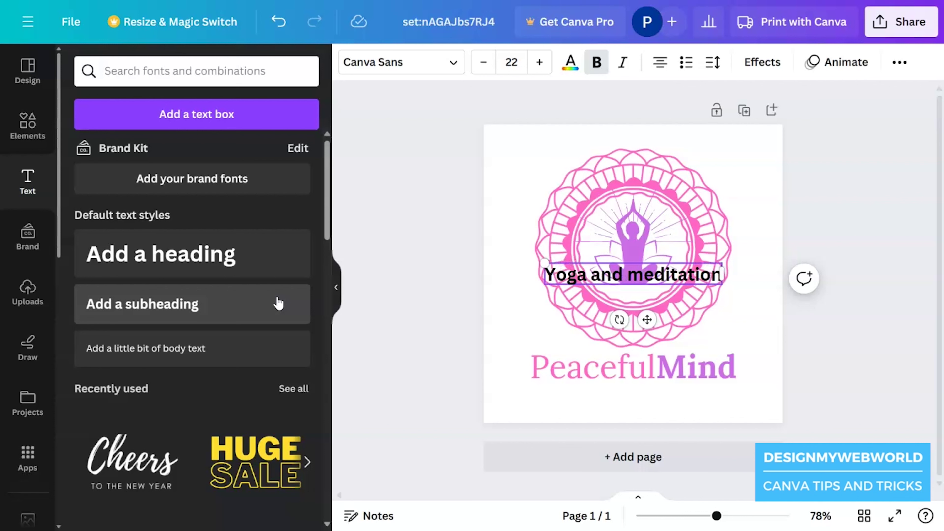
left_click(469, 314)
left_click_drag(620, 274, 620, 390)
Step: Change the tagline to non-bold Montserrat and scale it down to font size 20.6
left_click(409, 62)
left_click(227, 98)
type("mont")
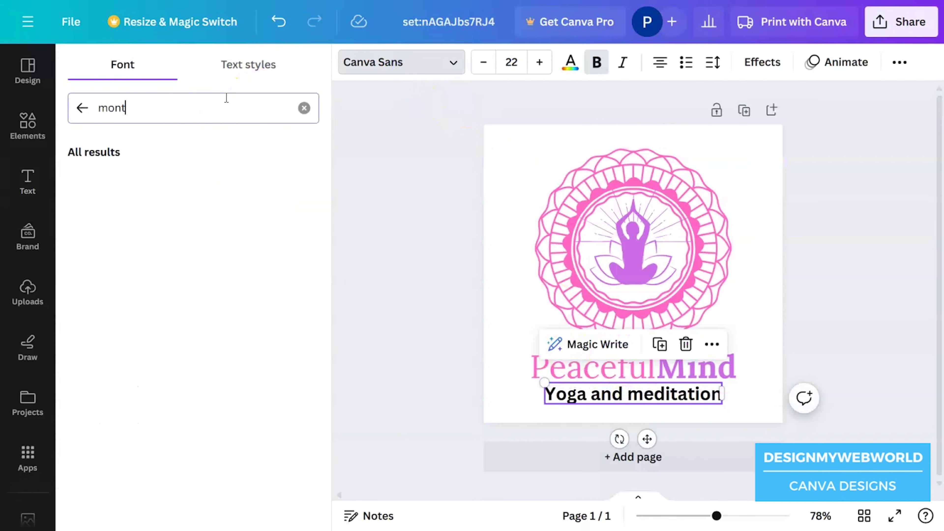
left_click(168, 218)
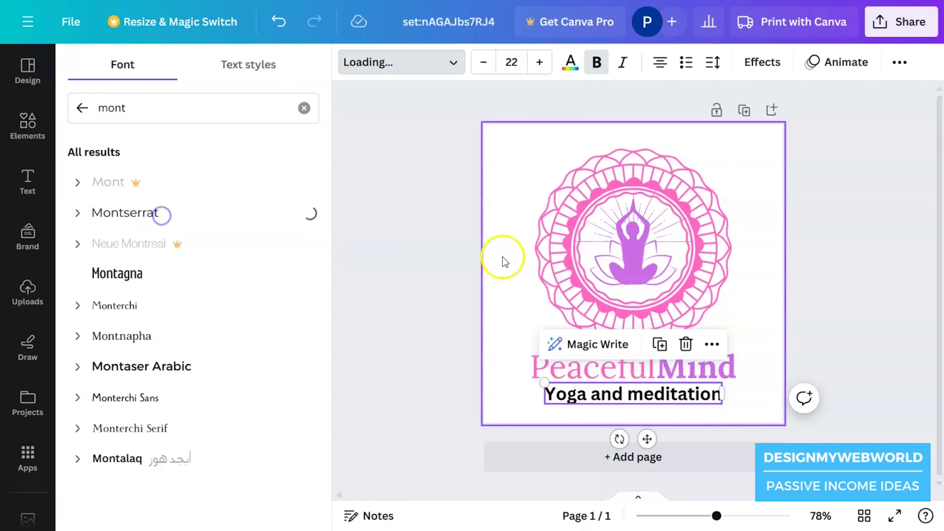
left_click(596, 62)
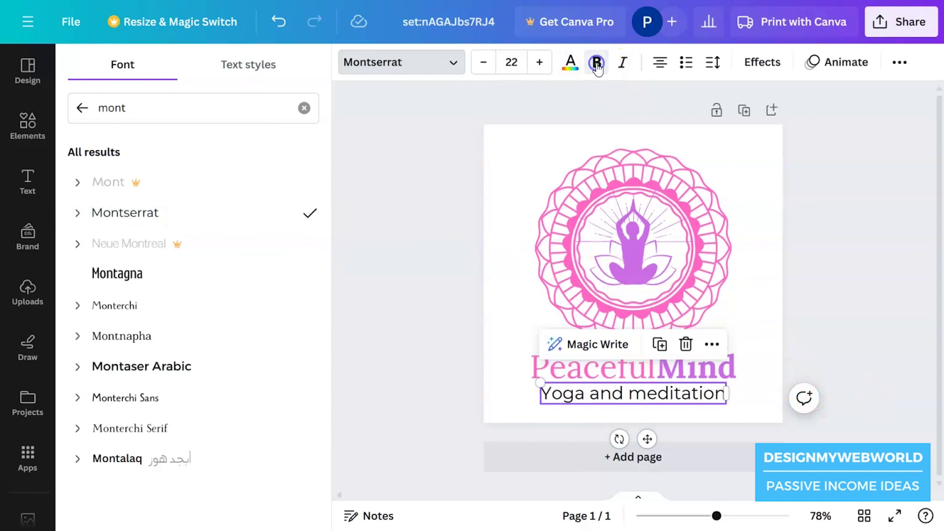
left_click_drag(726, 403, 721, 403)
Step: Capitalise the second and third words of the tagline so it reads "Yoga And Meditation"
double_click(659, 401)
left_click(640, 396)
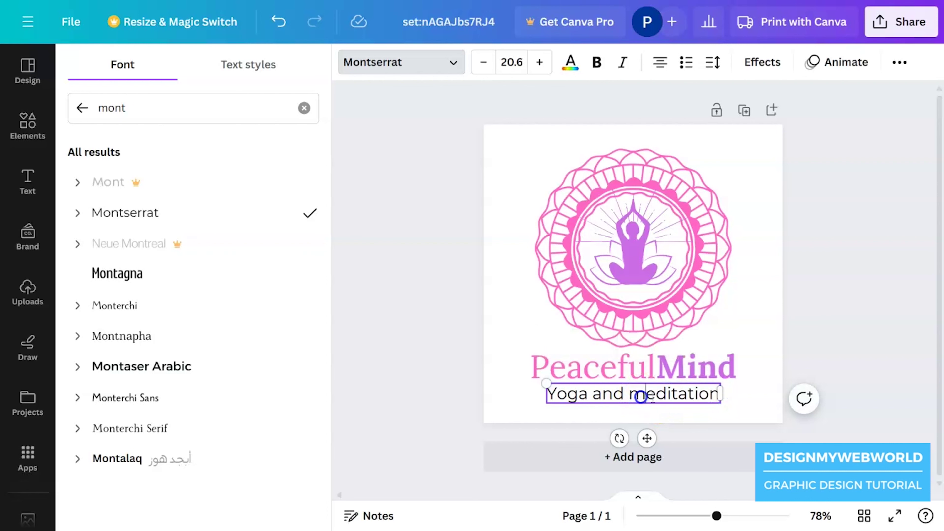
type("M")
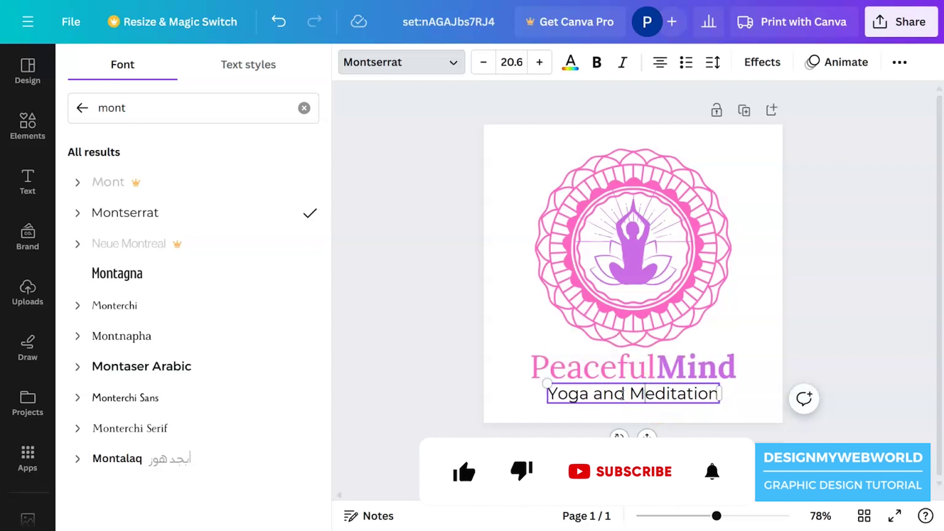
left_click(595, 396)
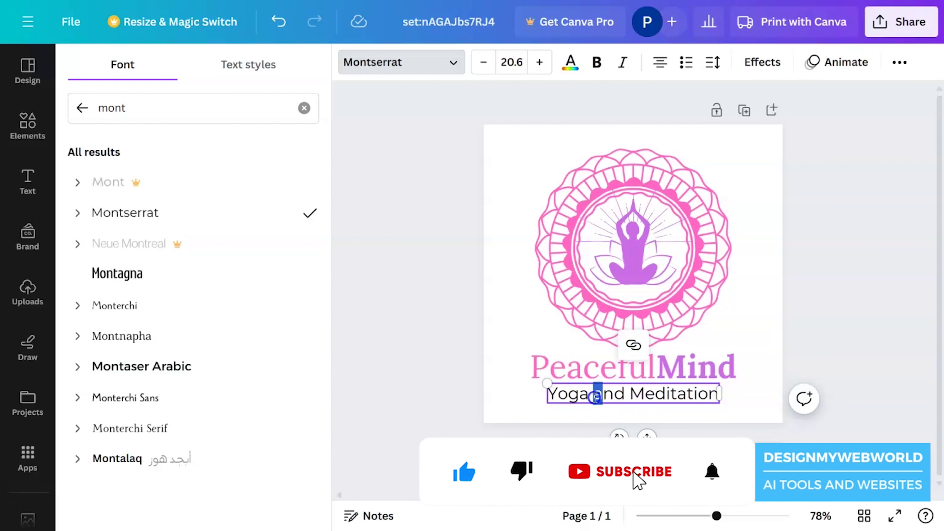
type("A")
left_click(754, 392)
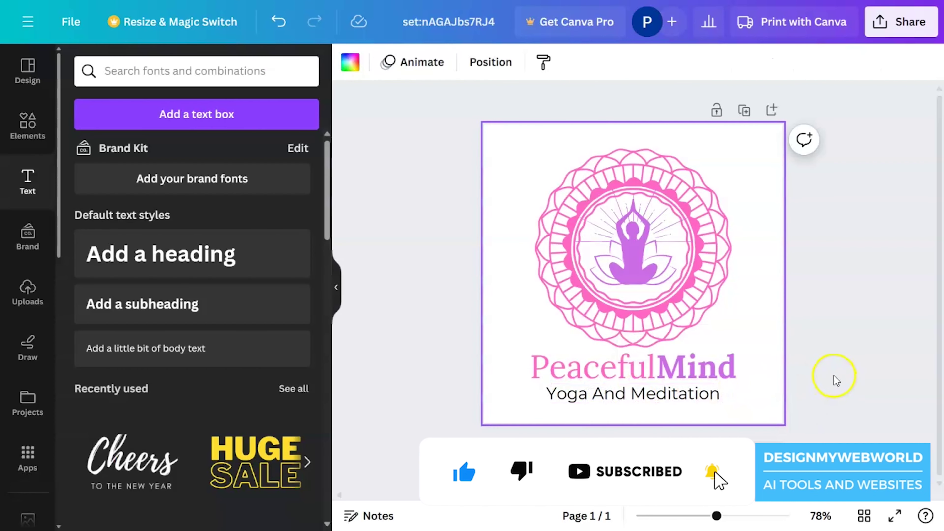
Step: Recolour the "Yoga And Meditation" tagline with the document's pink
left_click(698, 396)
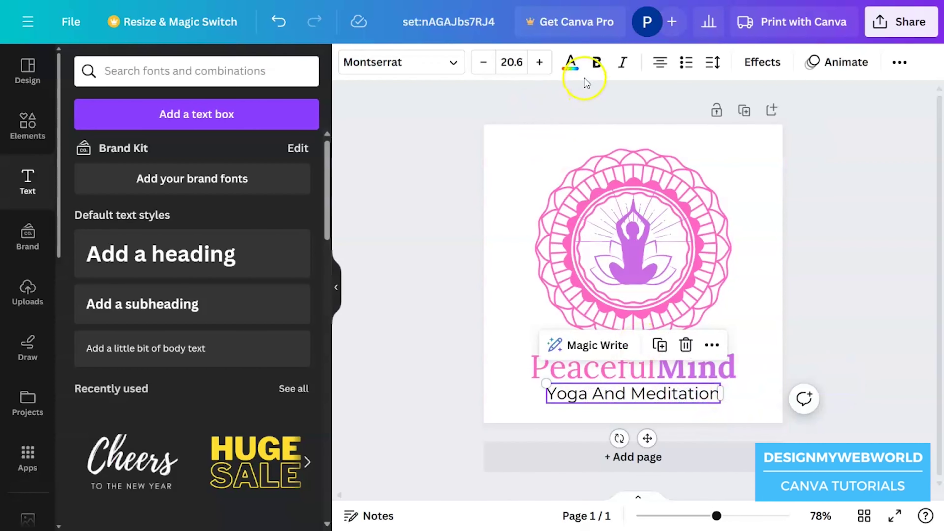
left_click(571, 64)
left_click(211, 155)
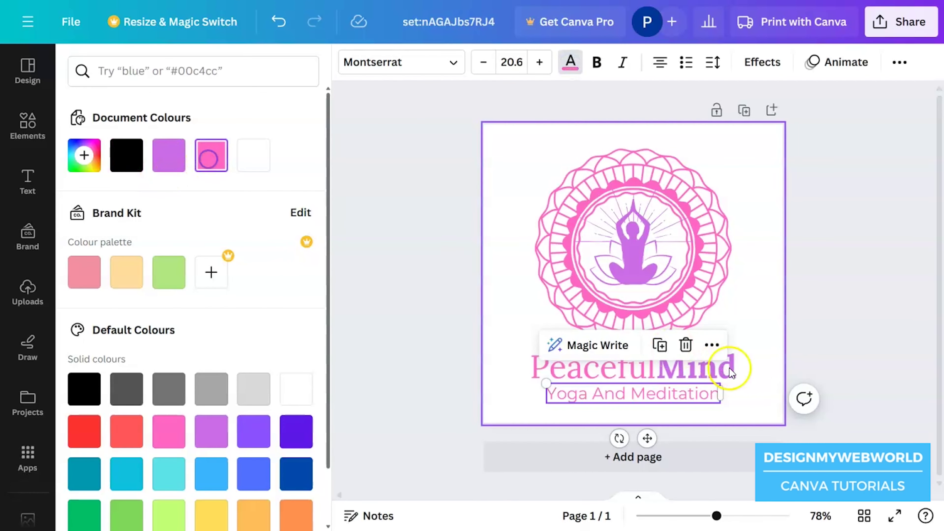
left_click(766, 346)
Step: Move the tagline up closer to the name, and shift the name and tagline together slightly down from the mandala
left_click_drag(658, 397, 660, 394)
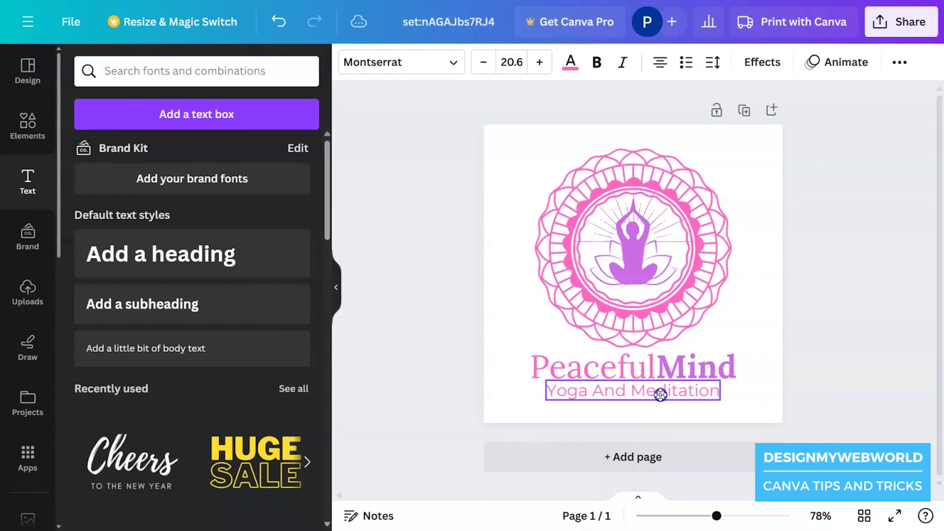
left_click_drag(755, 422, 537, 356)
left_click_drag(637, 382, 632, 373)
left_click(791, 376)
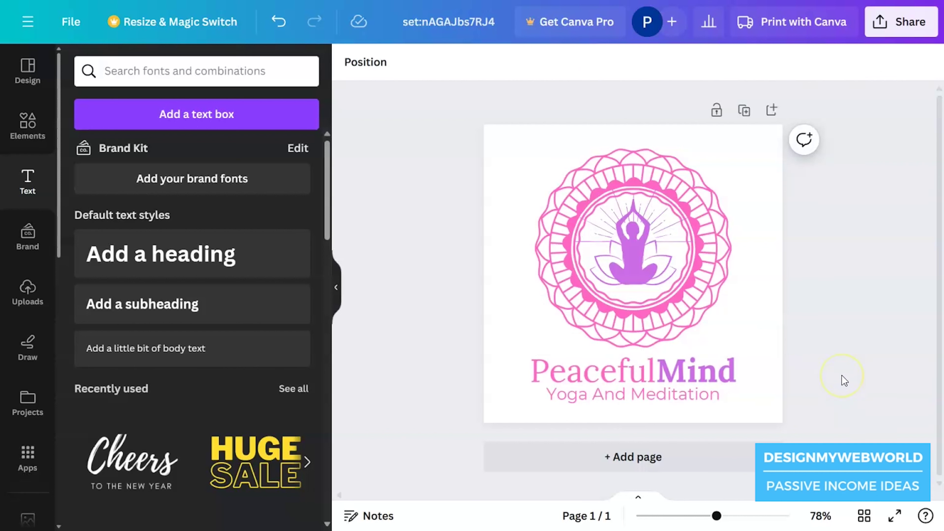
Step: Shrink the sunburst so it fits inside the mandala's inner ring, centred behind the seated figure's head
left_click(678, 198)
left_click_drag(694, 242, 655, 218)
left_click(770, 250)
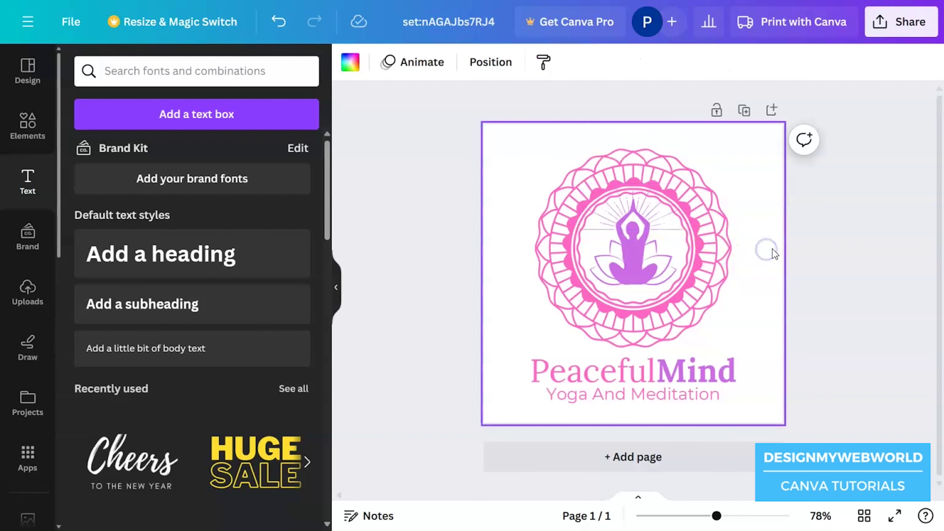
left_click(663, 225)
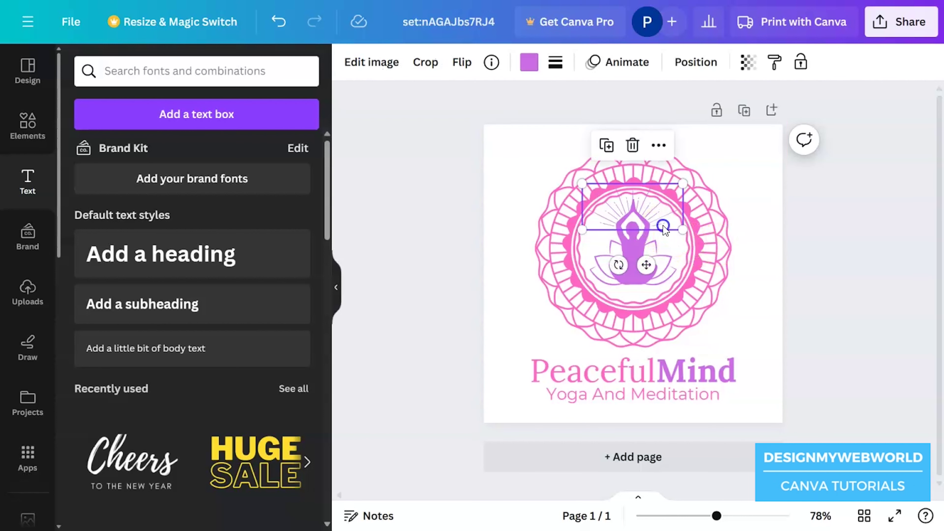